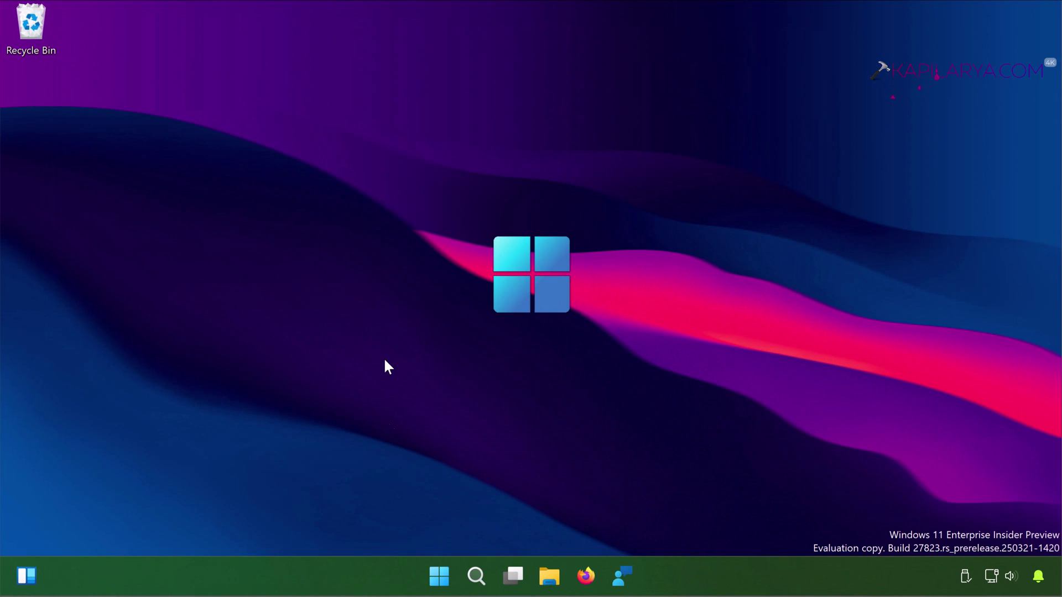
# - Bring up the taskbar menu with shutdown and sign-out choices, then dismiss it without shutting down
pyautogui.rightClick(441, 581)
pyautogui.moveTo(511, 497)
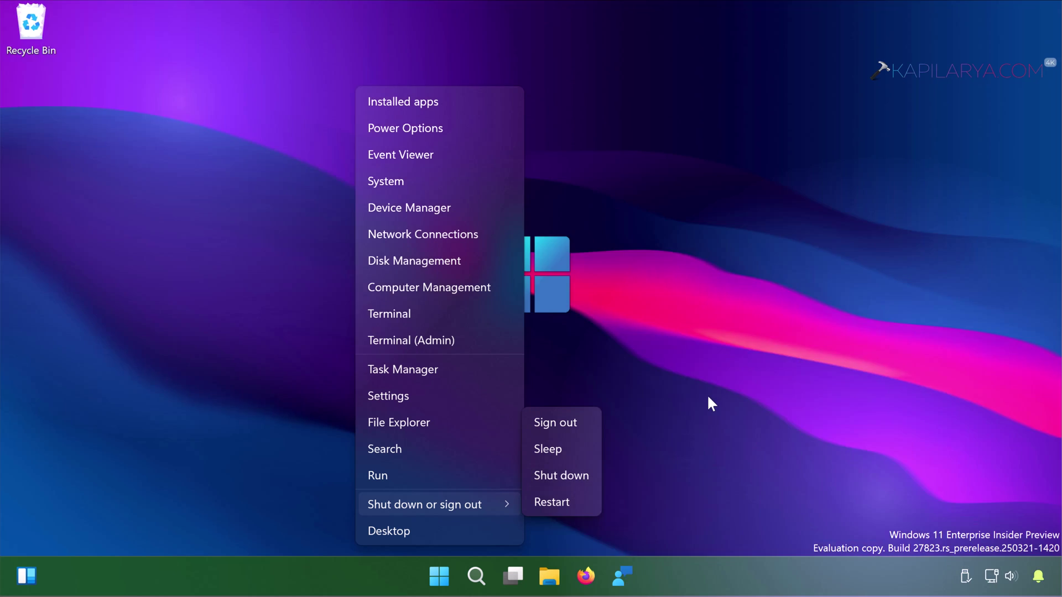
pyautogui.click(707, 394)
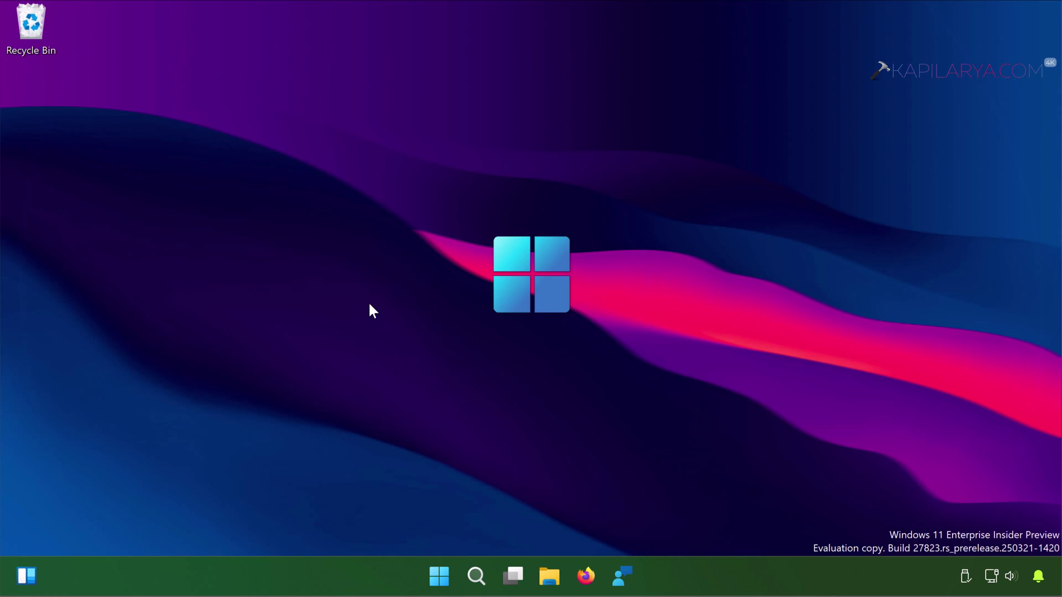
# - Launch Task Manager, check the CPU performance graph and processes, then end the Task Manager task
pyautogui.rightClick(752, 562)
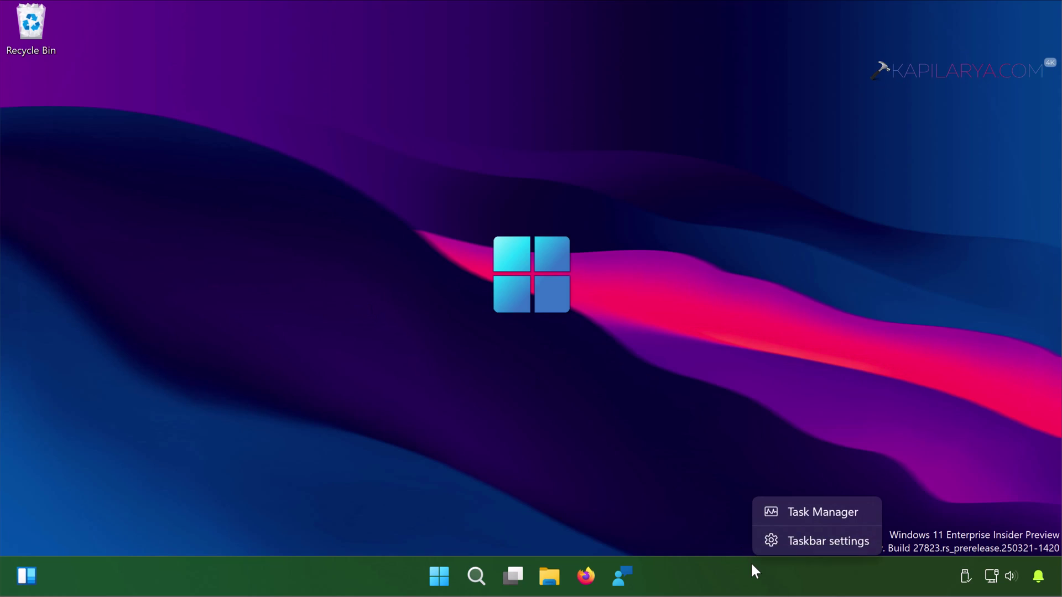
pyautogui.click(796, 513)
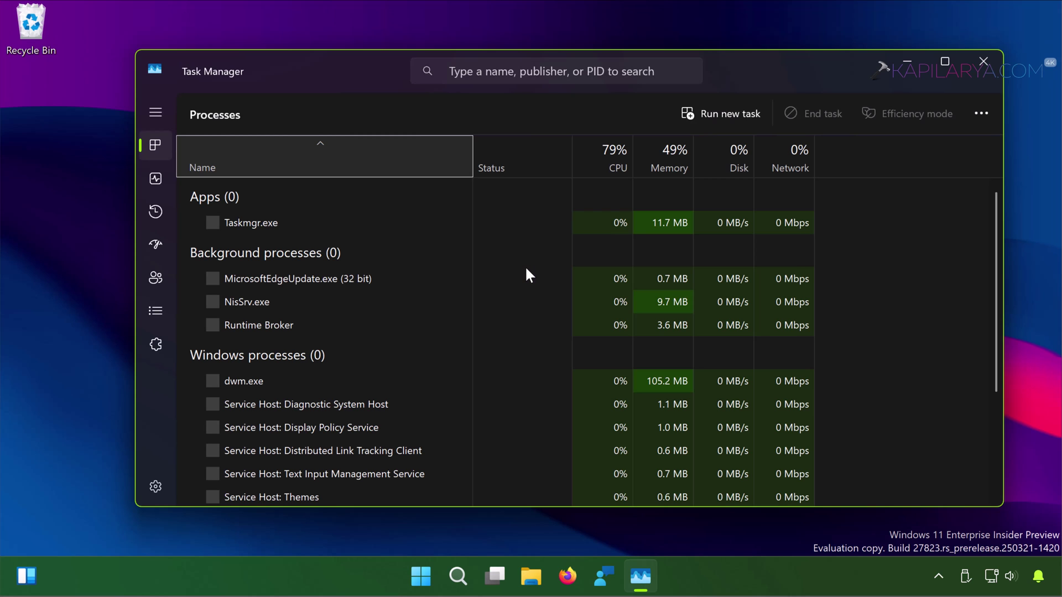
pyautogui.click(162, 186)
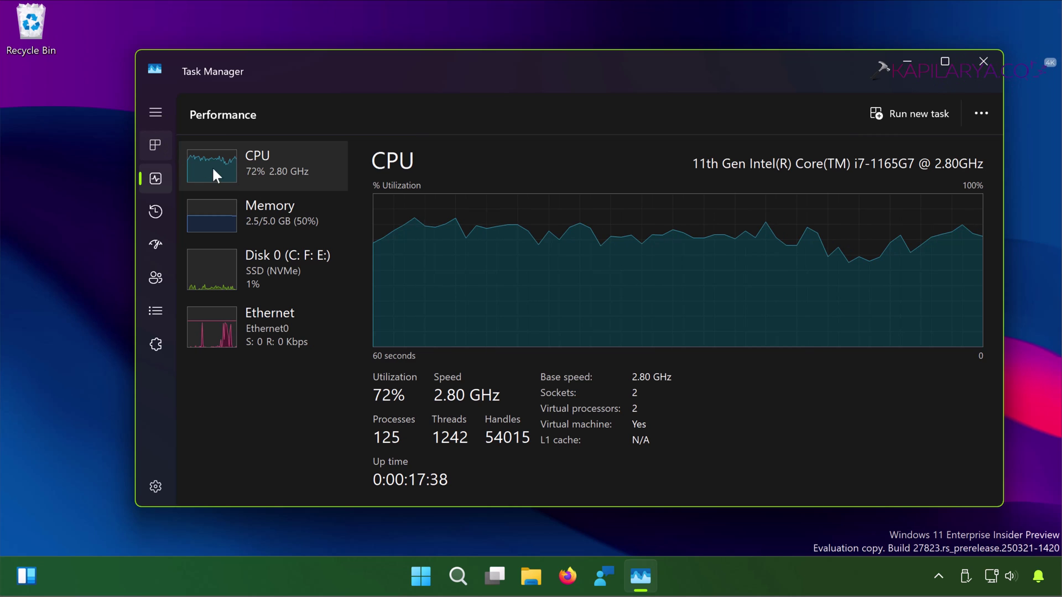
pyautogui.click(156, 144)
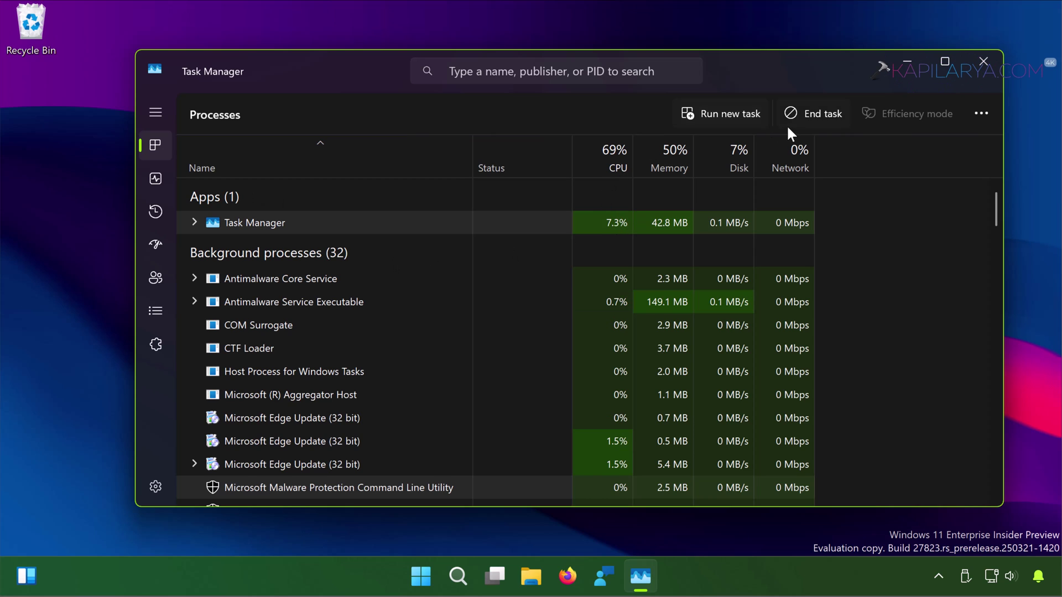
pyautogui.click(821, 118)
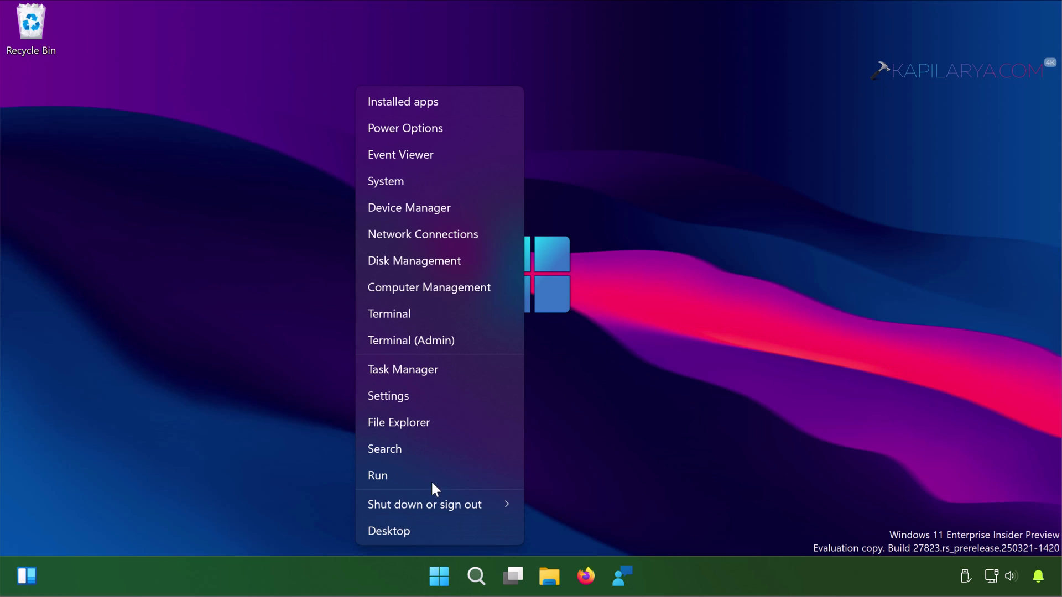
# - Run MdSched.exe and choose to check for memory problems at the next startup
pyautogui.click(429, 474)
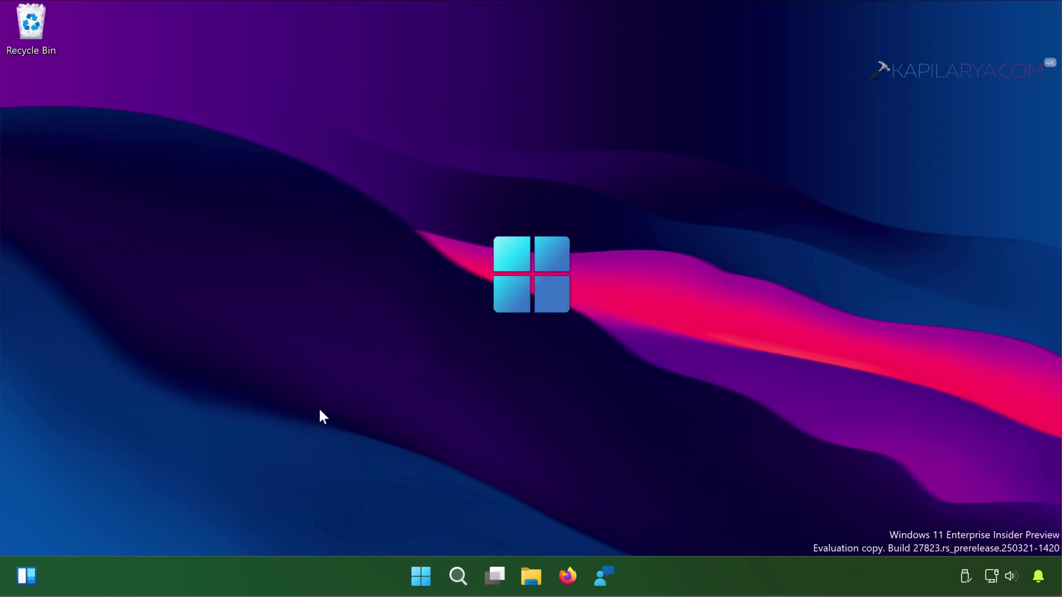
pyautogui.write('m')
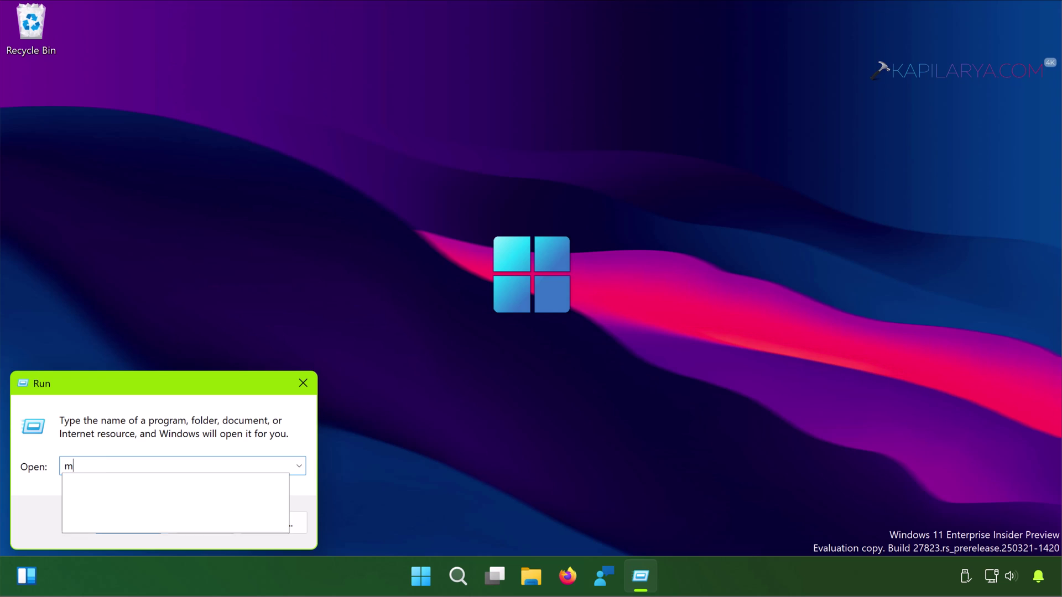
pyautogui.write('d')
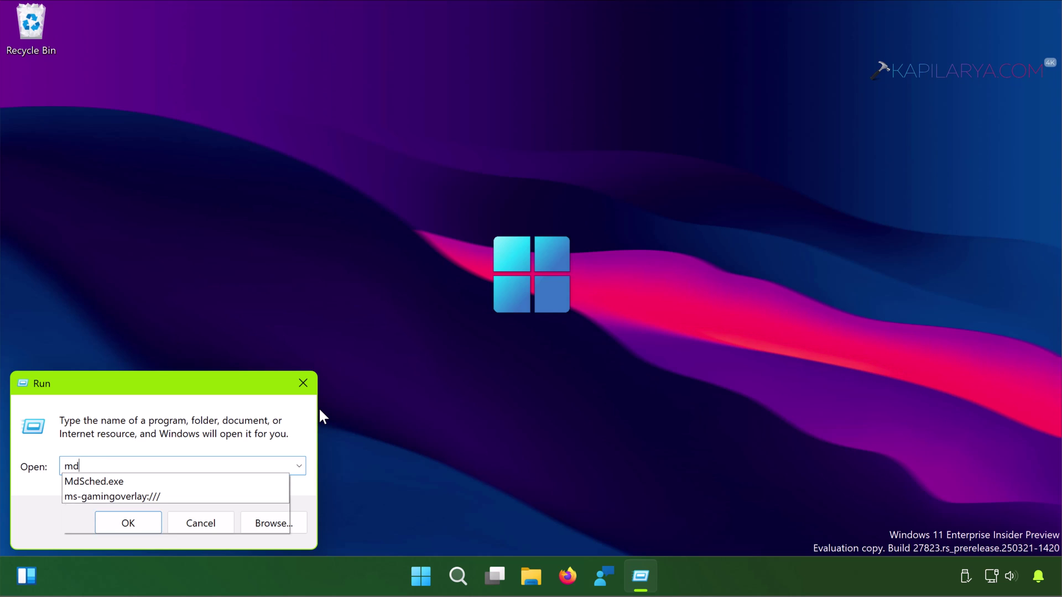
pyautogui.press('Down')
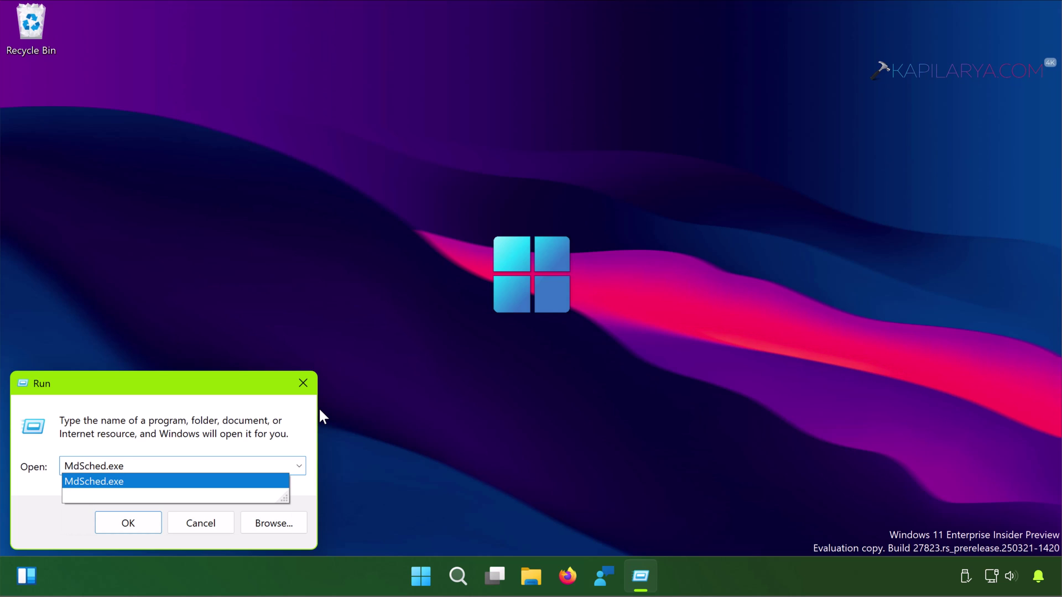
pyautogui.press('Return')
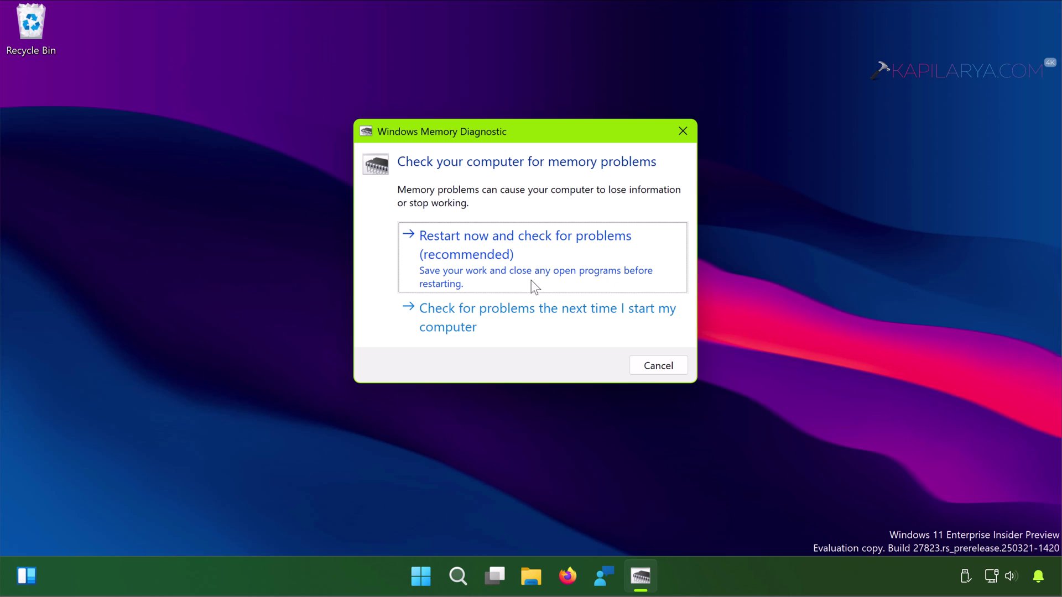
pyautogui.click(514, 330)
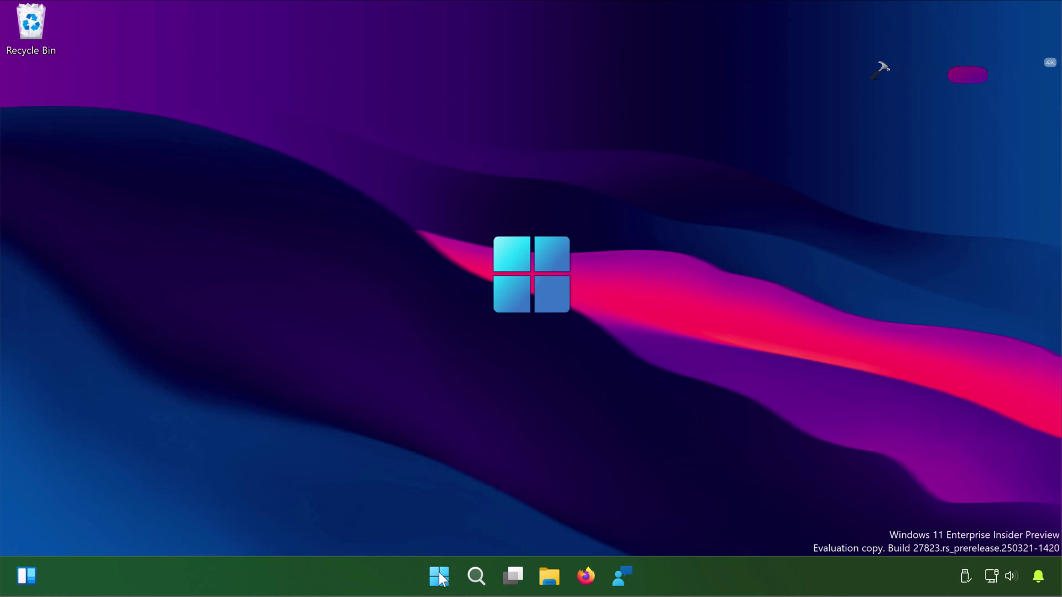
# - Open Terminal (Admin), approve the UAC prompt, and open a Command Prompt tab
pyautogui.rightClick(440, 576)
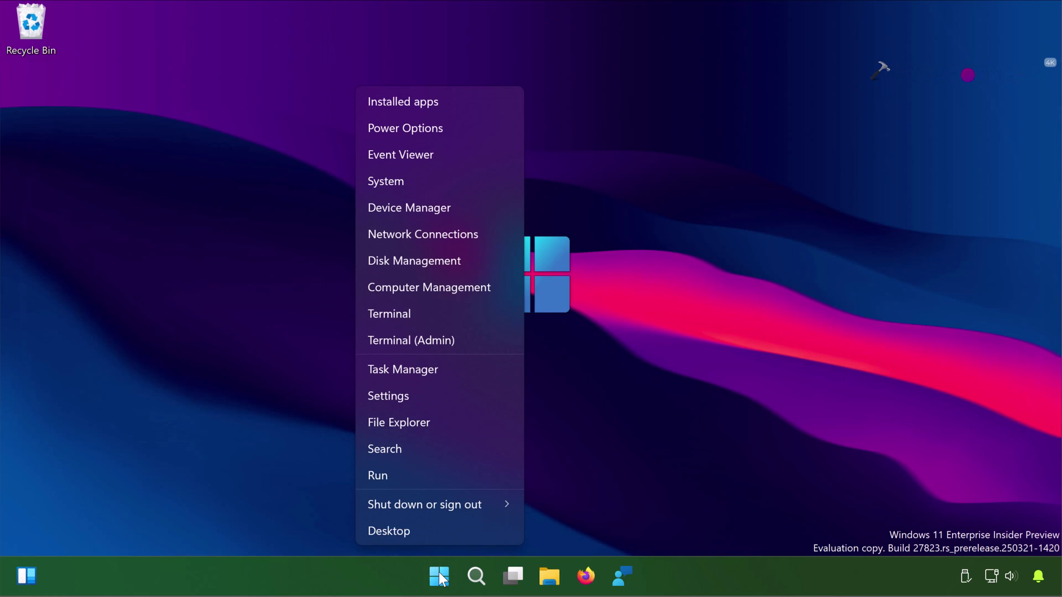
pyautogui.click(441, 340)
pyautogui.click(392, 427)
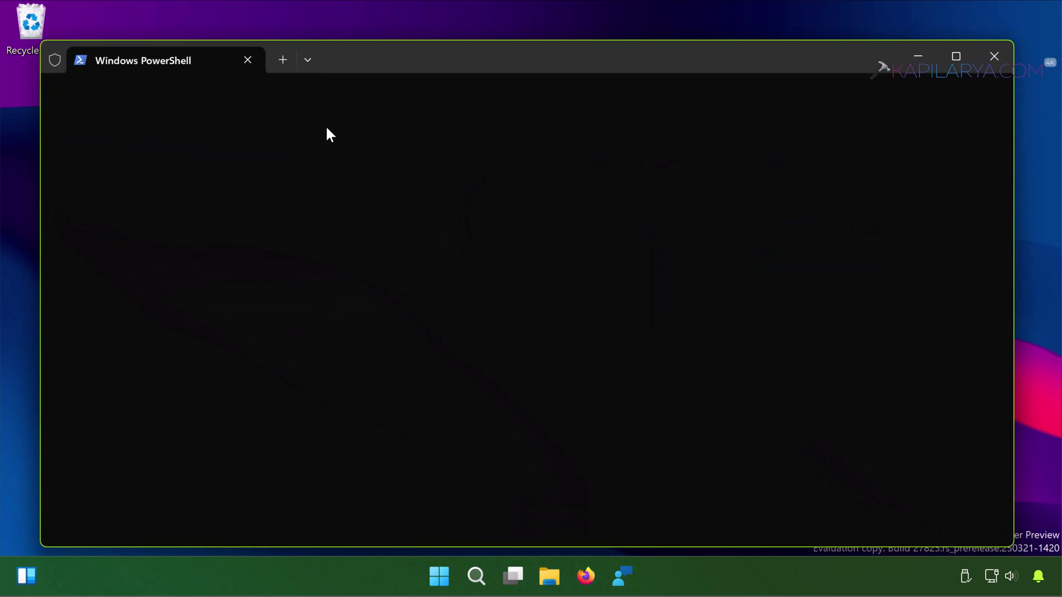
pyautogui.click(309, 62)
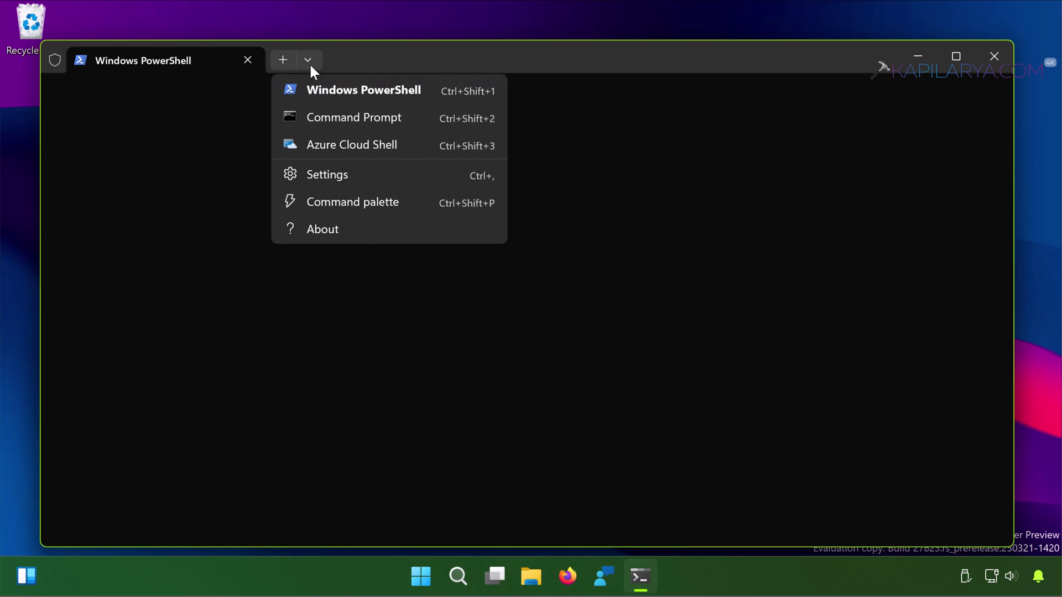
pyautogui.click(337, 118)
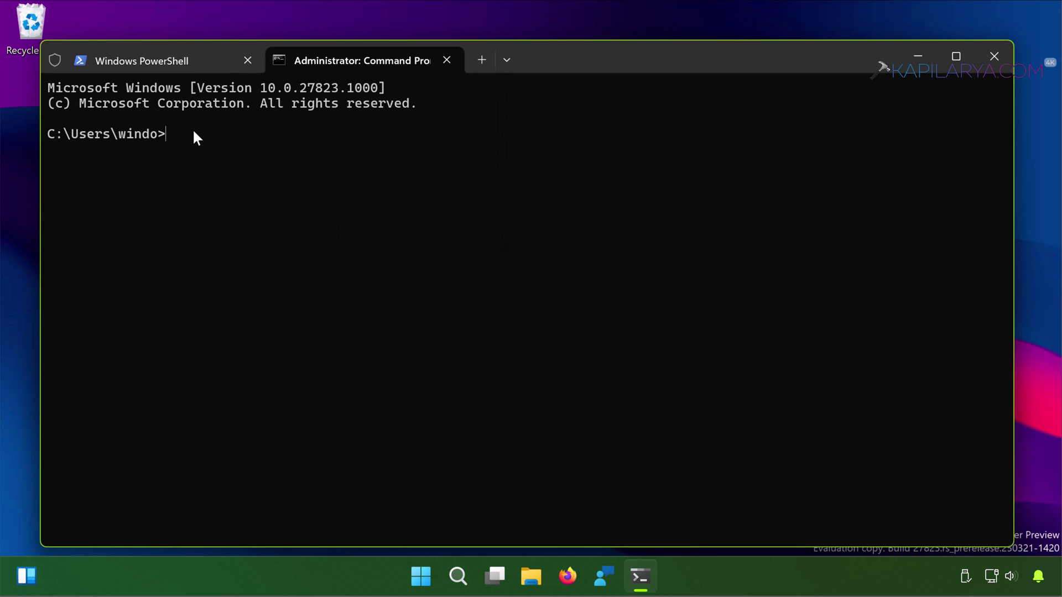
# - Run chkdsk /r C: and answer Y to schedule it for the next restart
pyautogui.write('chkdsk')
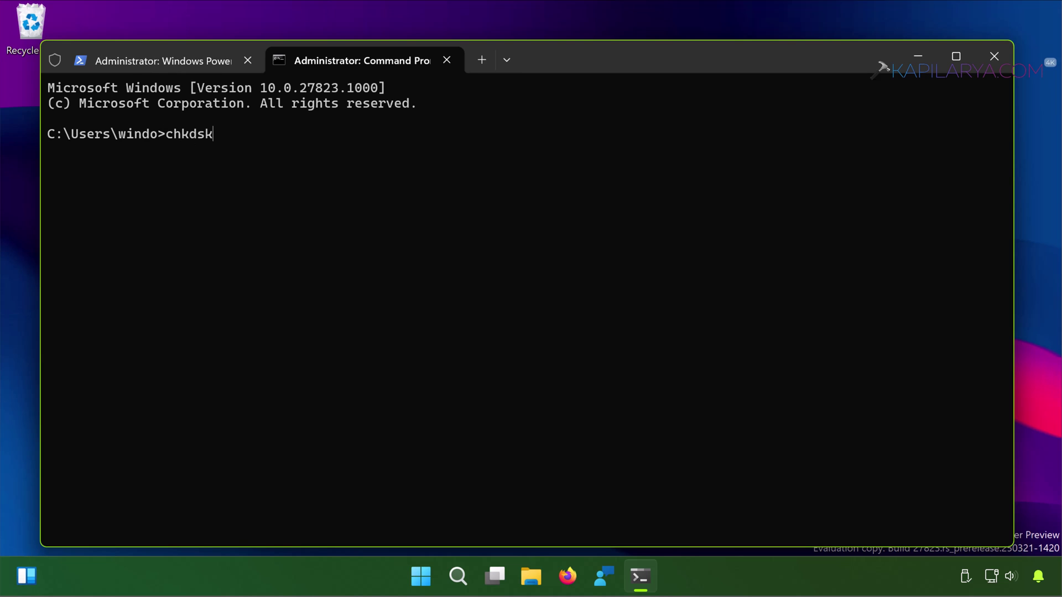
pyautogui.write(' /r C:')
pyautogui.press('Return')
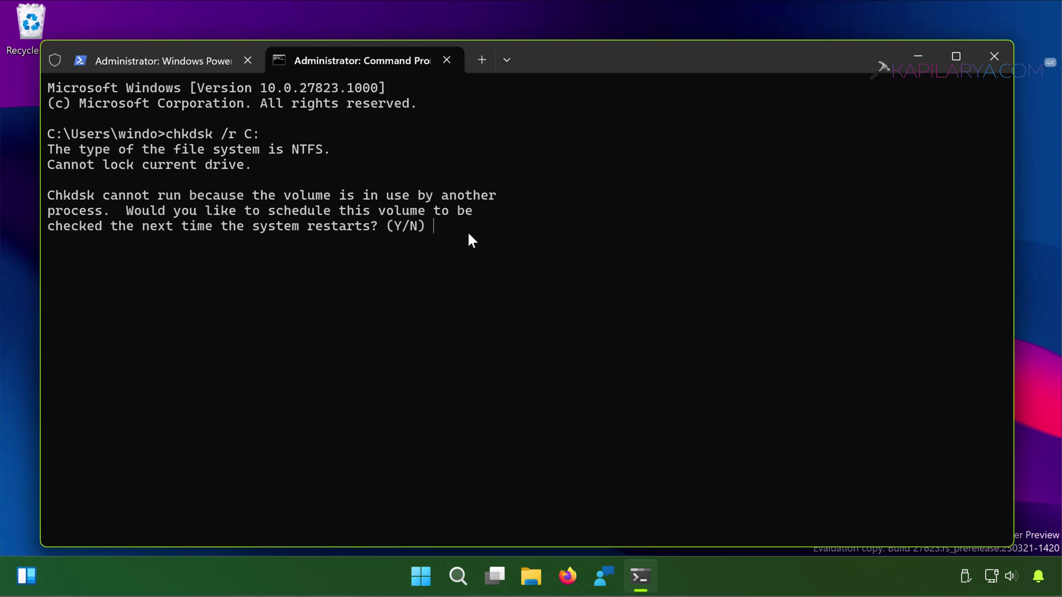
pyautogui.write('Y')
pyautogui.press('Return')
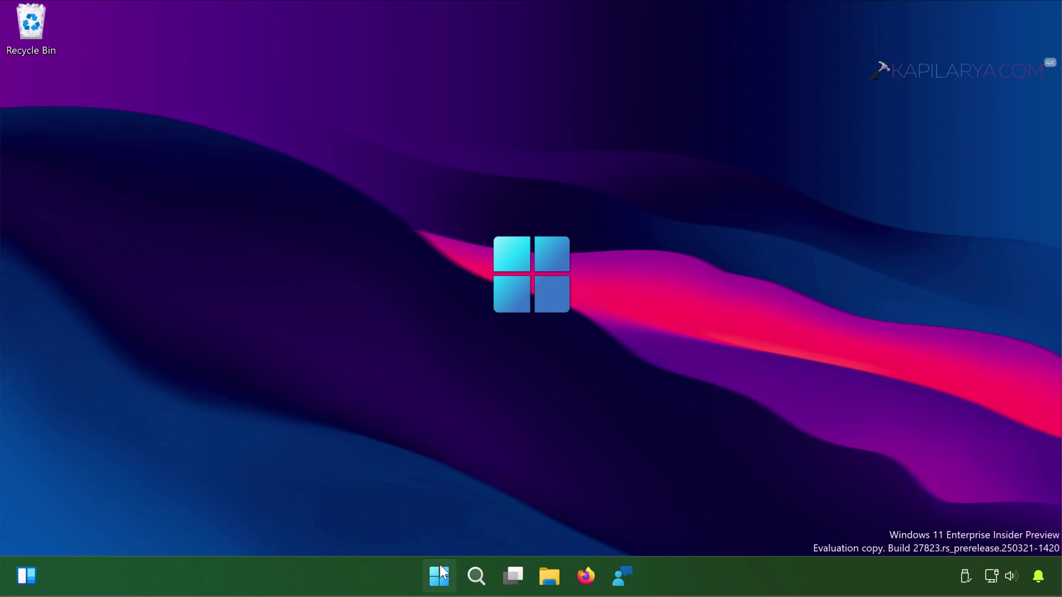
# - Run MSDT.EXE /ID PowerDiagnostic and start detection with Apply repairs automatically enabled
pyautogui.rightClick(439, 575)
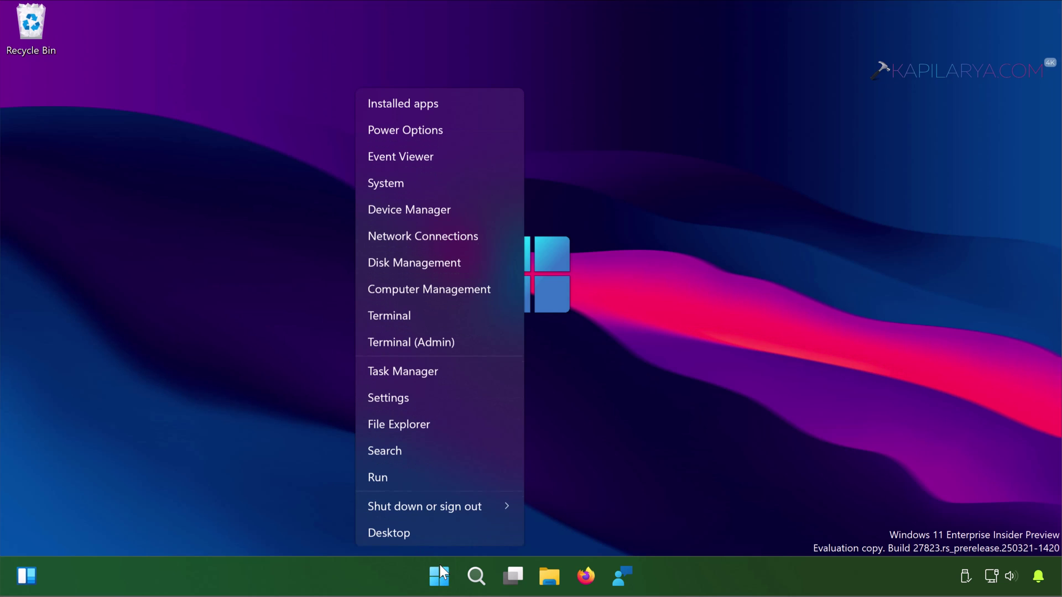
pyautogui.click(405, 477)
pyautogui.write('MSDT.EXE /ID pOWERdIAGNOSTIC')
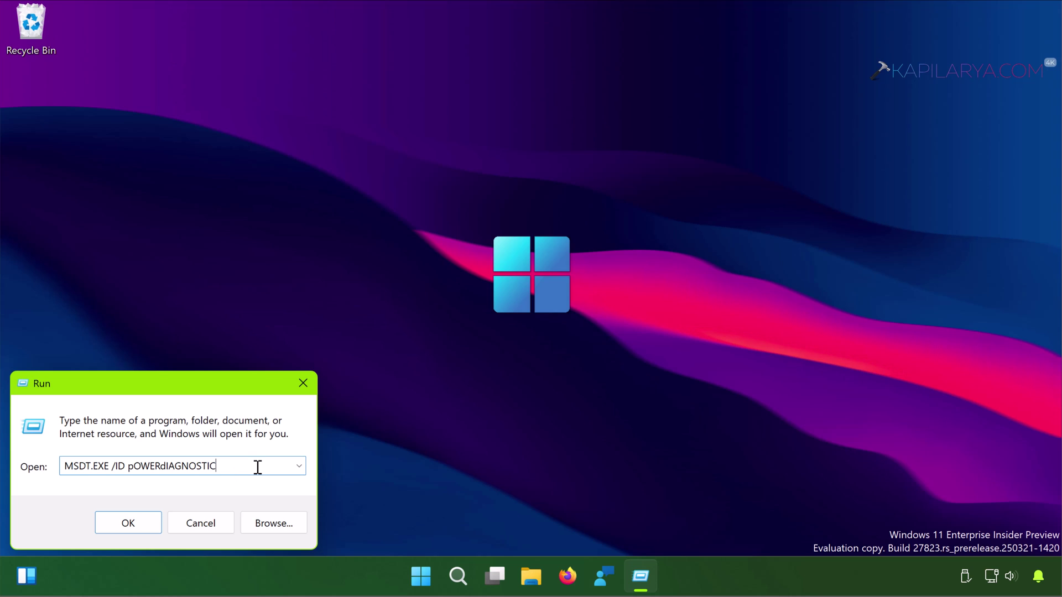
pyautogui.press('Return')
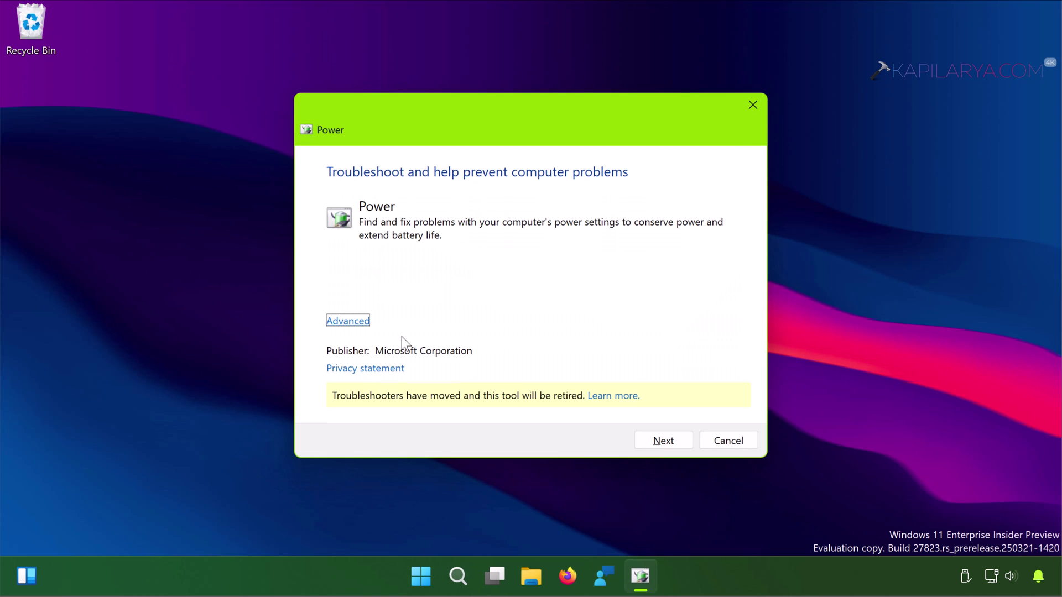
pyautogui.click(346, 321)
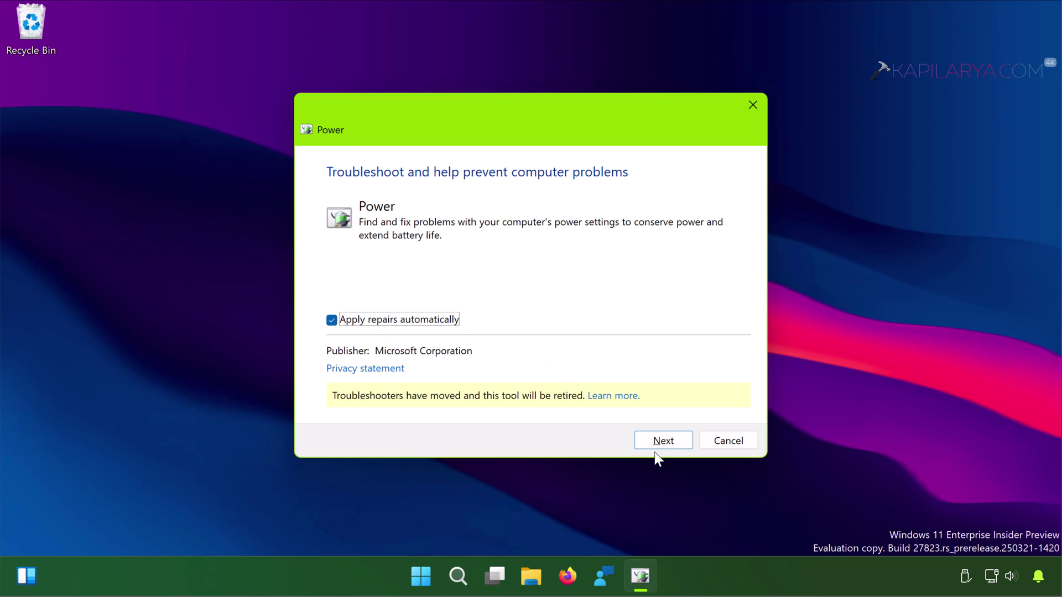
pyautogui.click(644, 442)
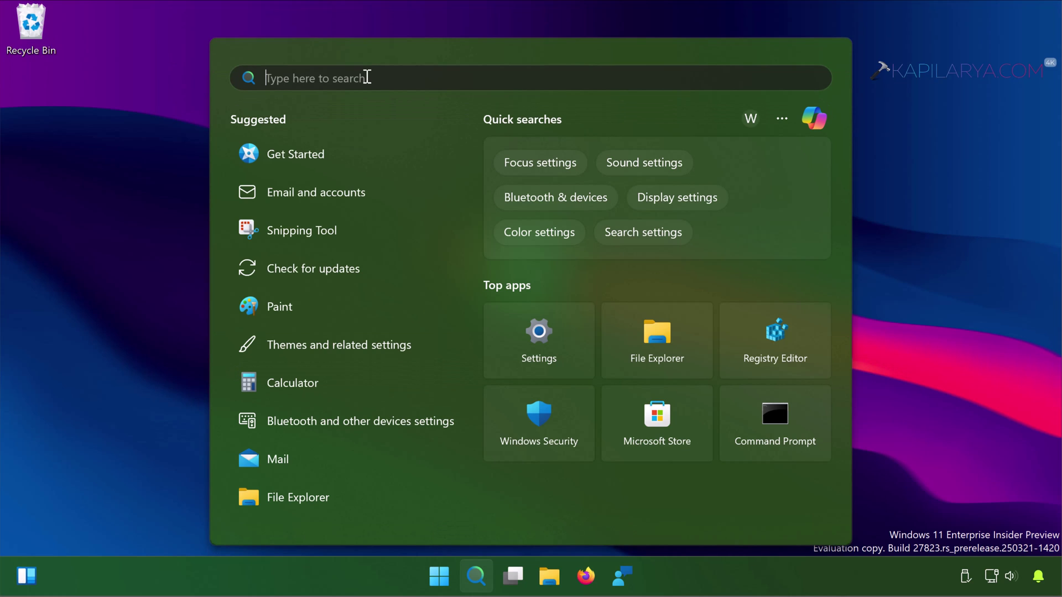
# - Open Control Panel from search, go to Power Options, and edit the Balanced plan's settings
pyautogui.write('control ')
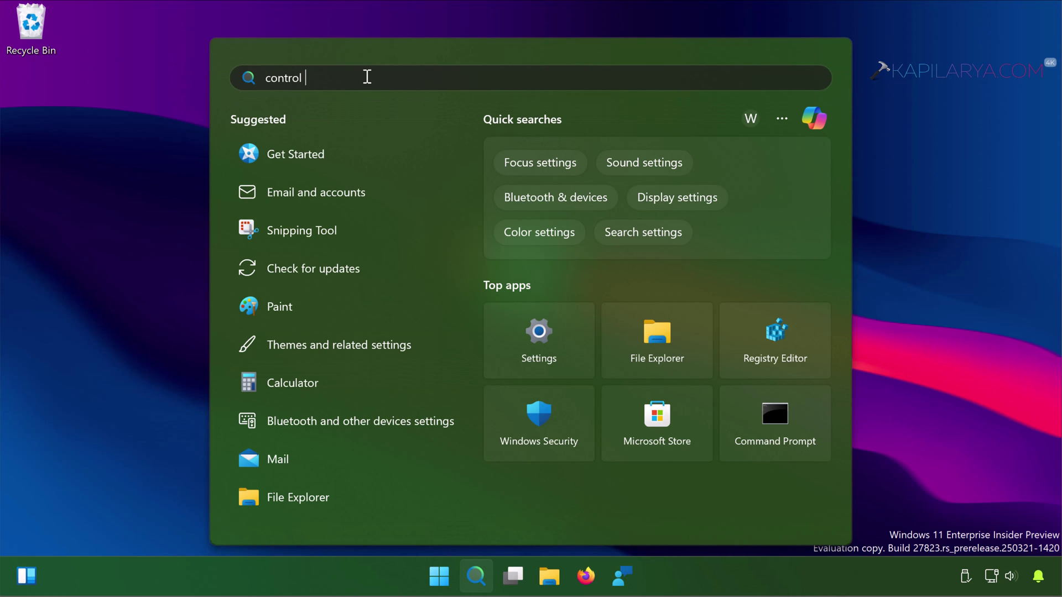
pyautogui.write('panel')
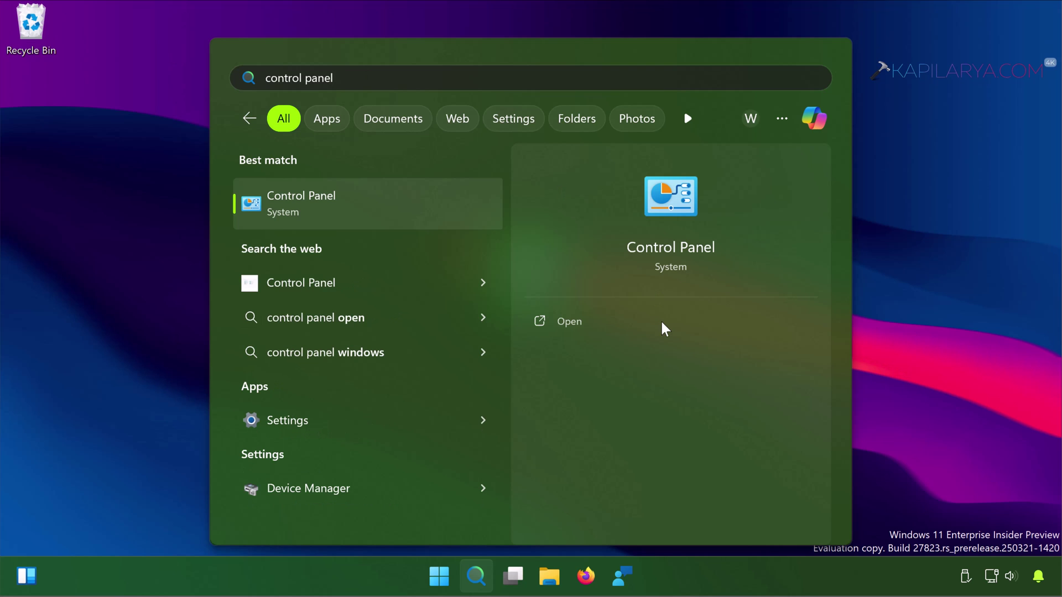
pyautogui.click(571, 320)
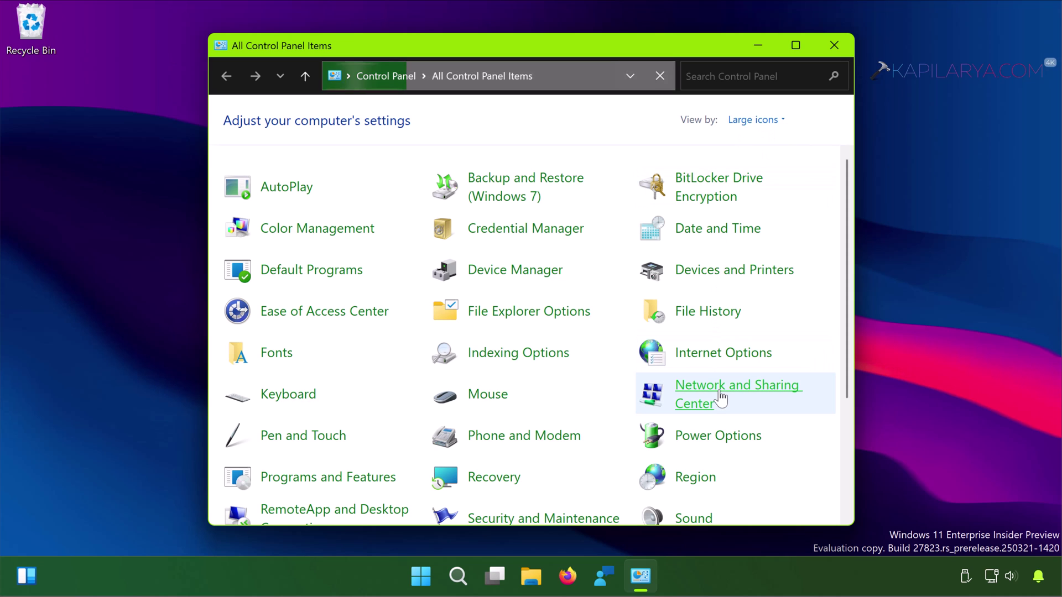
pyautogui.scroll(-3, 720, 398)
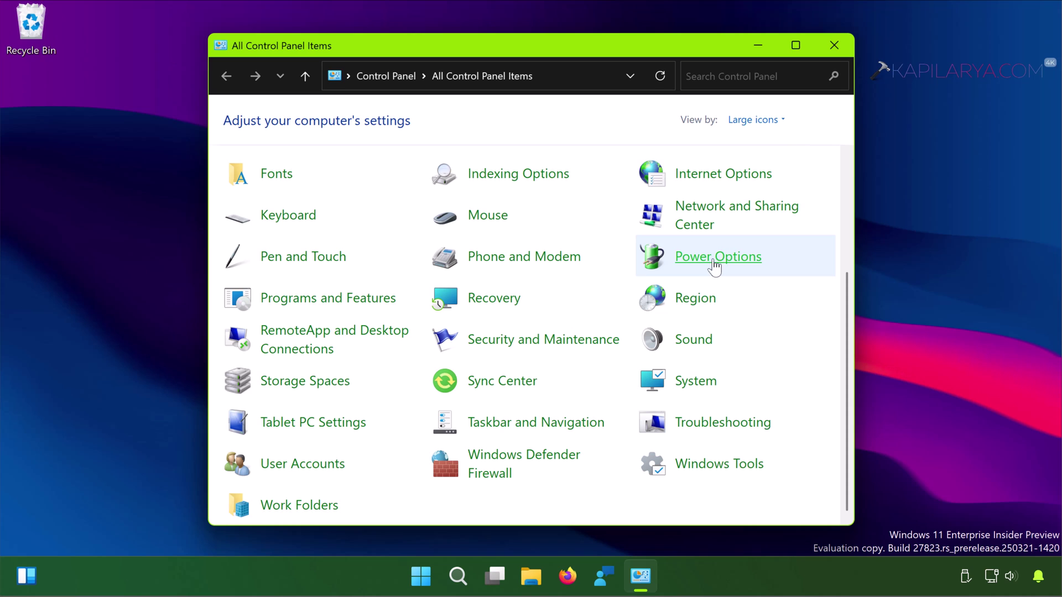
pyautogui.click(714, 266)
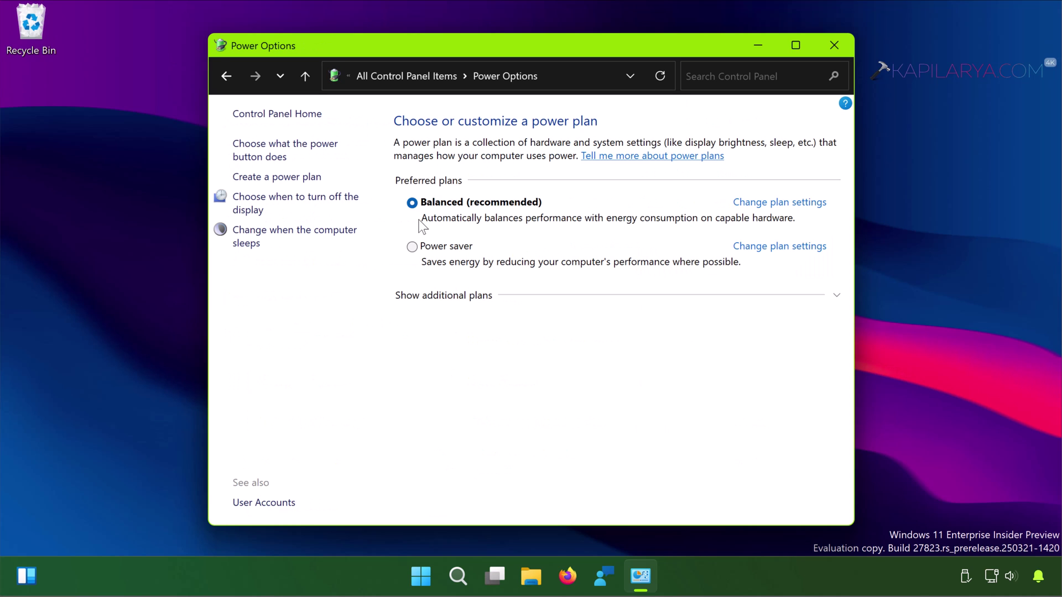
pyautogui.click(779, 201)
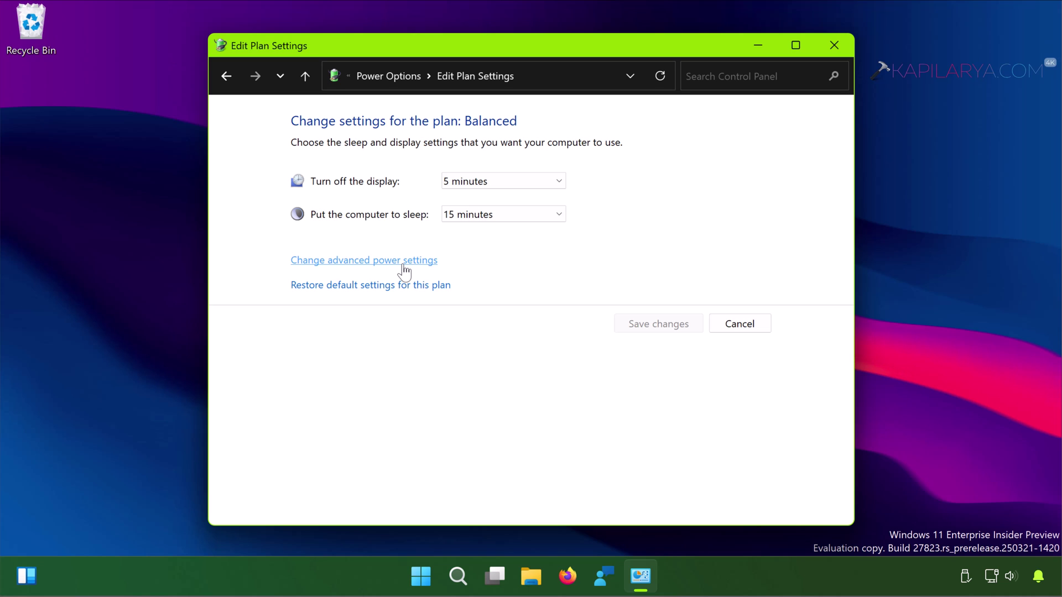
# - In advanced power settings, set Turn off hard disk after to Never, then close it
pyautogui.click(402, 265)
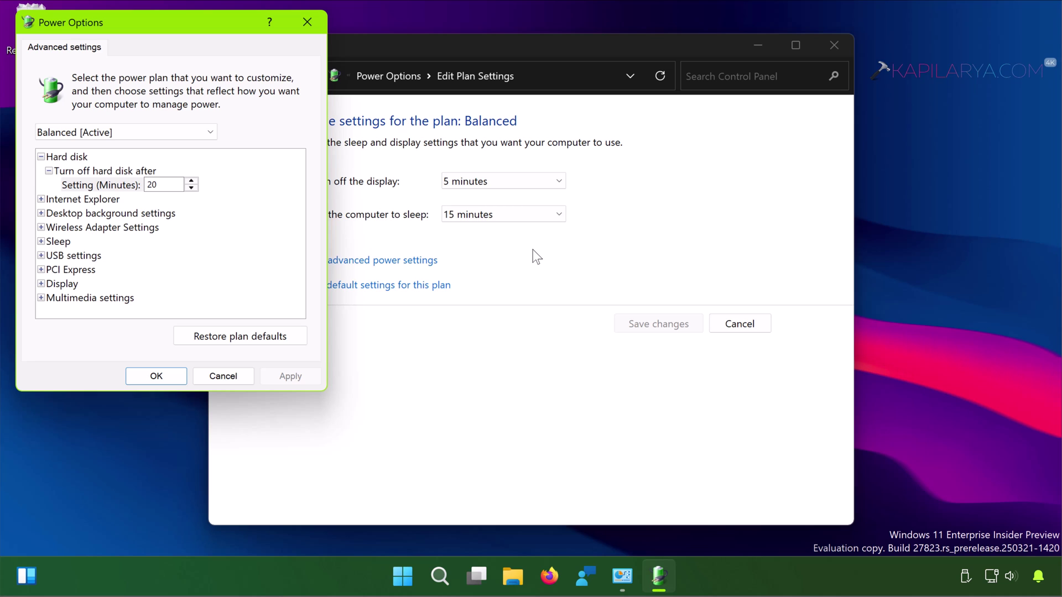
pyautogui.click(191, 187)
pyautogui.click(191, 187)
pyautogui.click(191, 188)
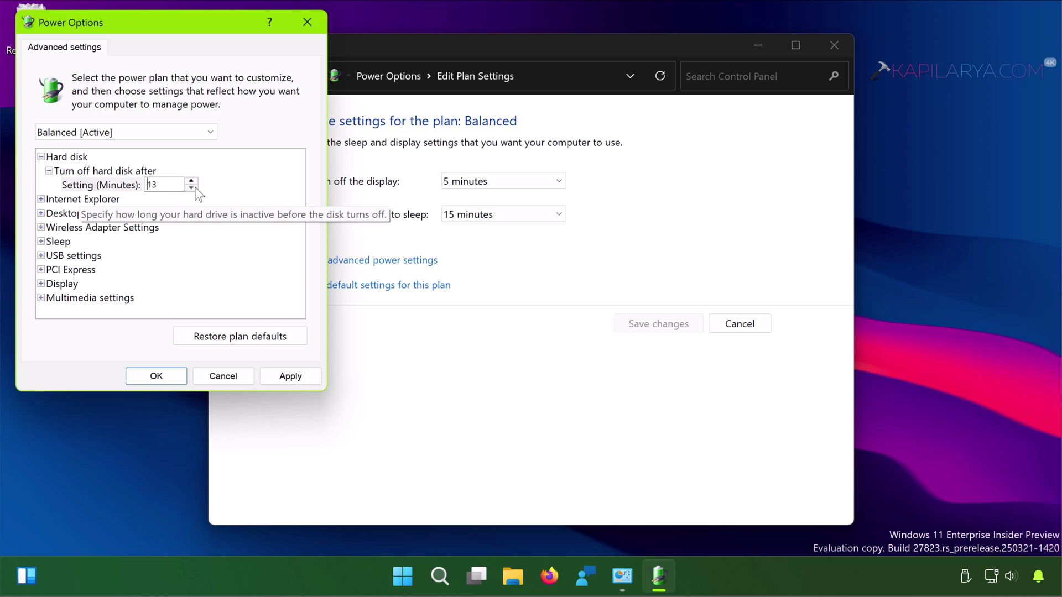
pyautogui.click(191, 187)
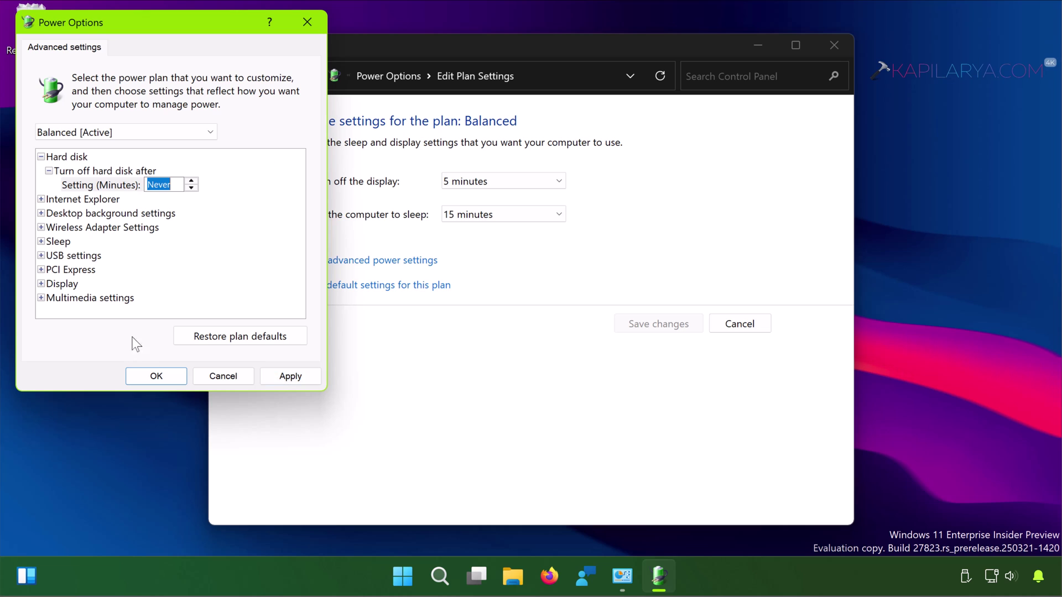
pyautogui.click(306, 21)
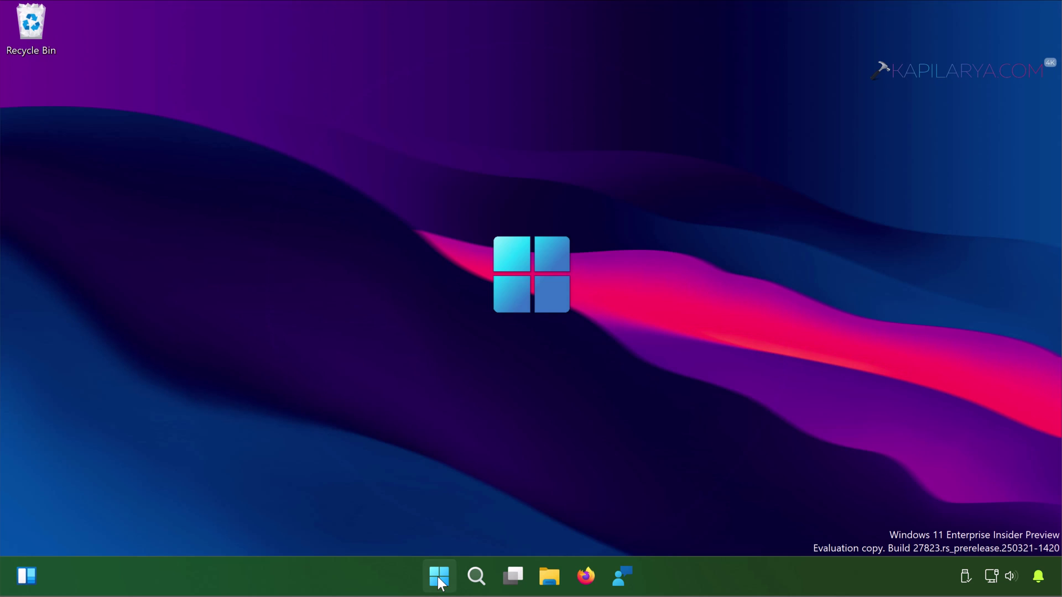
# - Launch eventvwr.msc from the Run box to open Event Viewer
pyautogui.rightClick(440, 581)
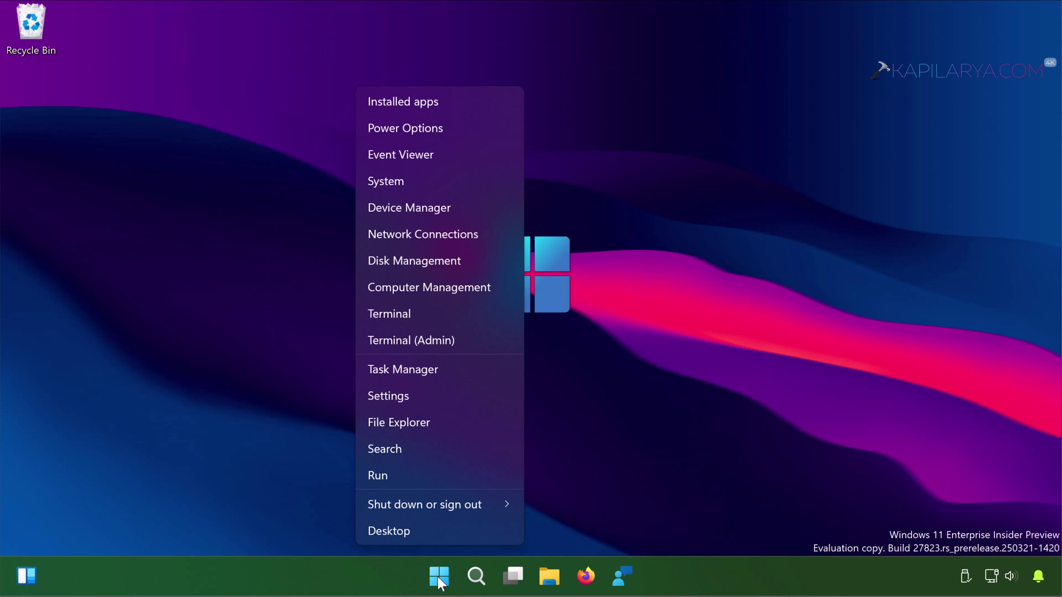
pyautogui.click(426, 470)
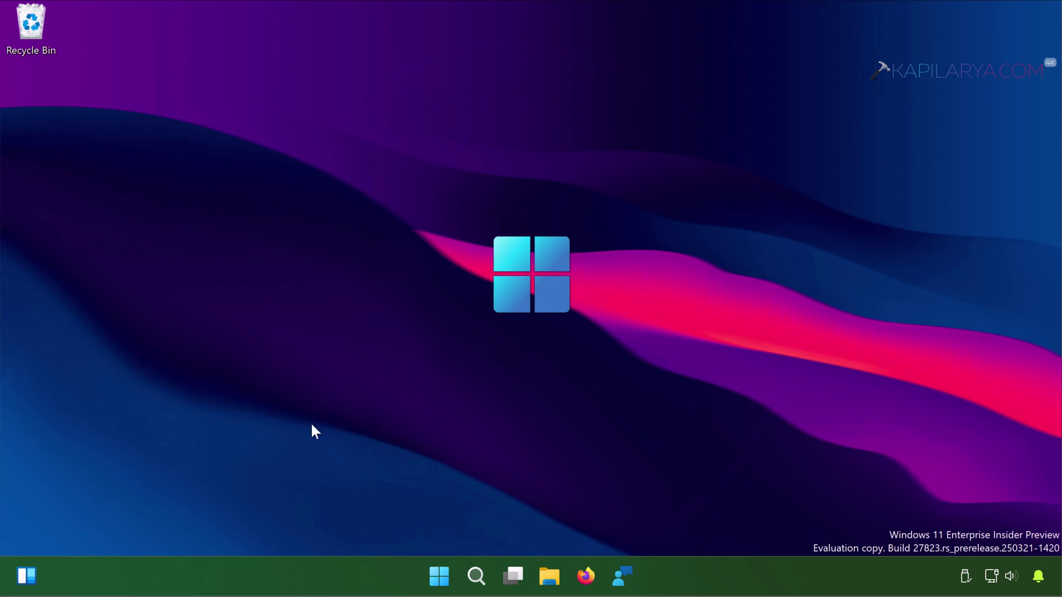
pyautogui.write('ev')
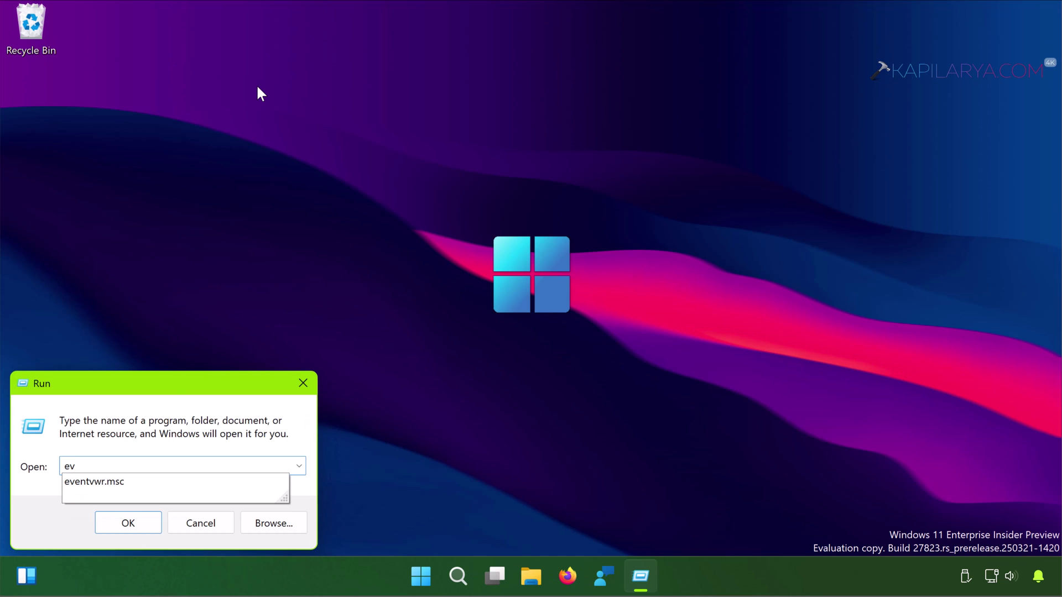
pyautogui.press('Down')
pyautogui.press('Return')
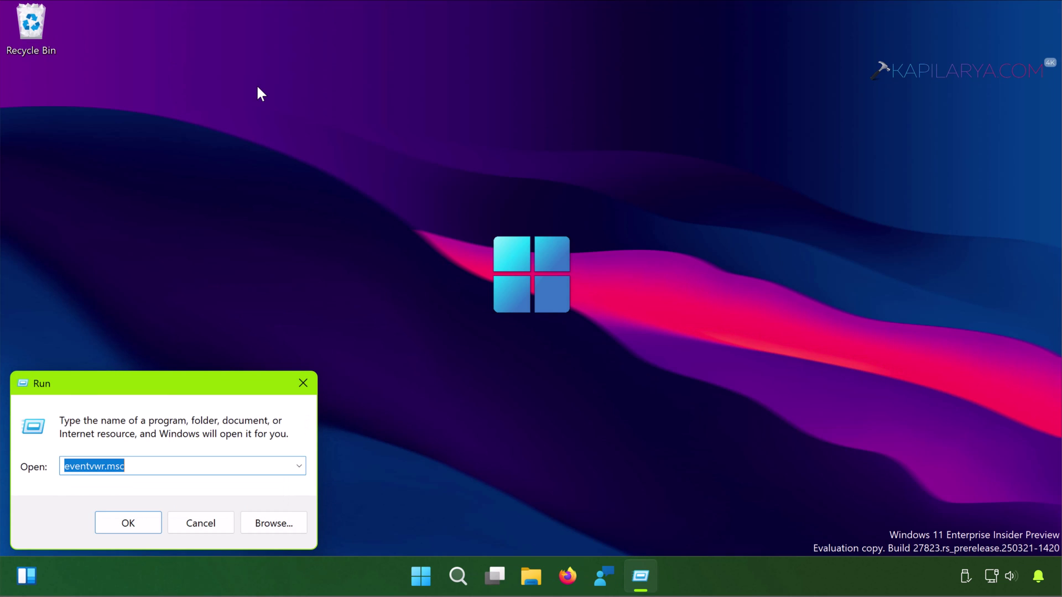
pyautogui.press('Return')
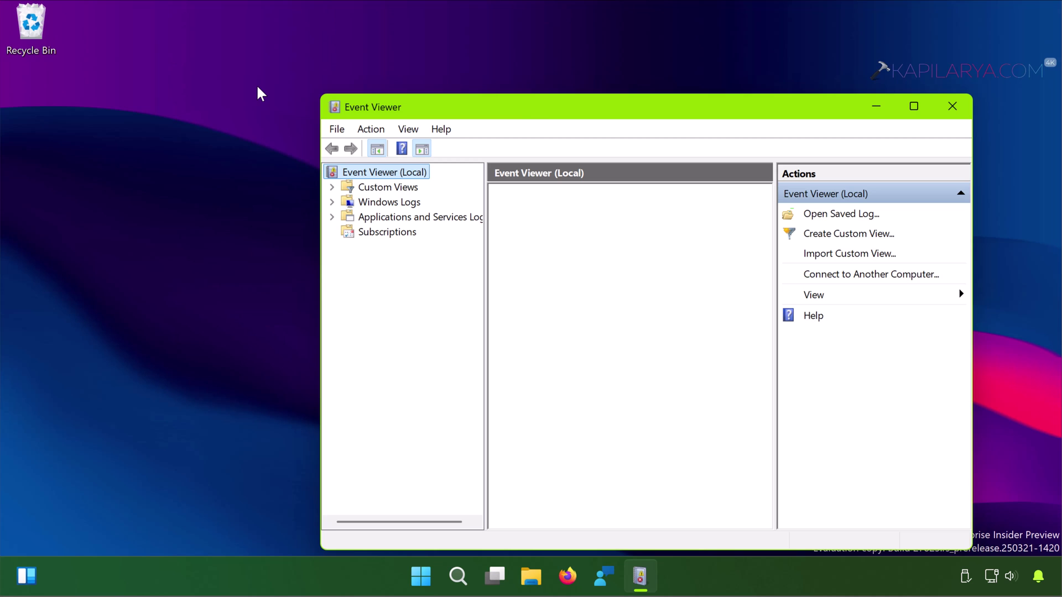
# - Filter the Windows Logs > System log to Event IDs 41,1074,6006,6008
pyautogui.moveTo(522, 111); pyautogui.dragTo(352, 58)
pyautogui.click(162, 148)
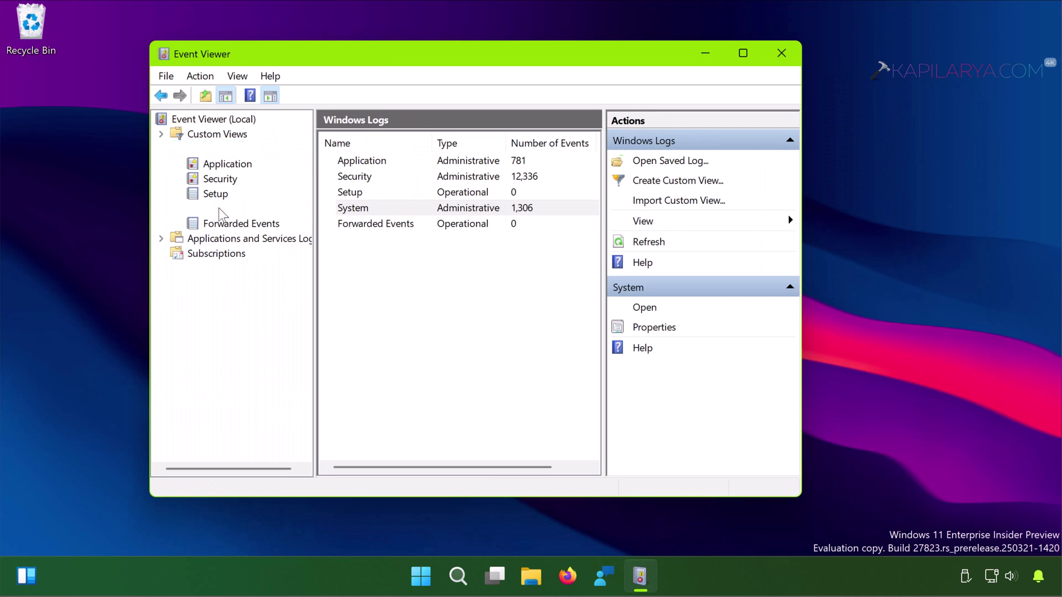
pyautogui.click(236, 214)
pyautogui.rightClick(236, 215)
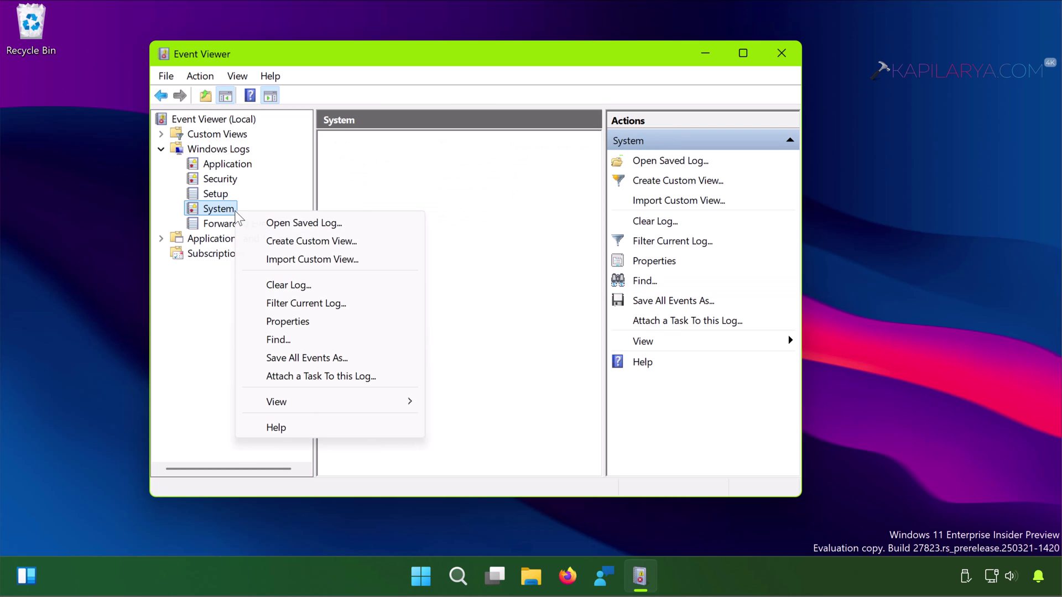
pyautogui.click(295, 303)
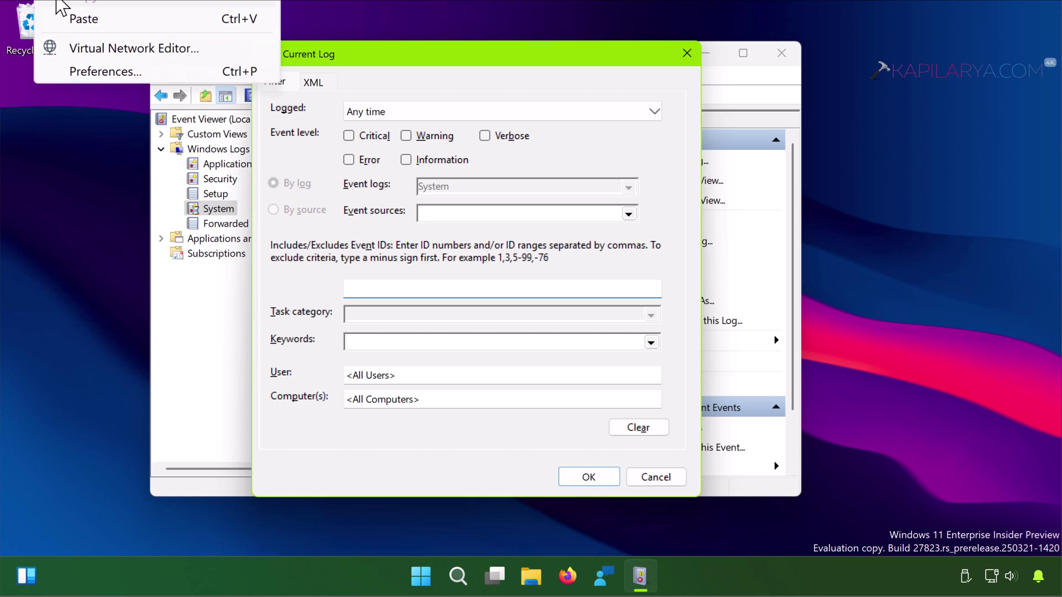
pyautogui.click(74, 19)
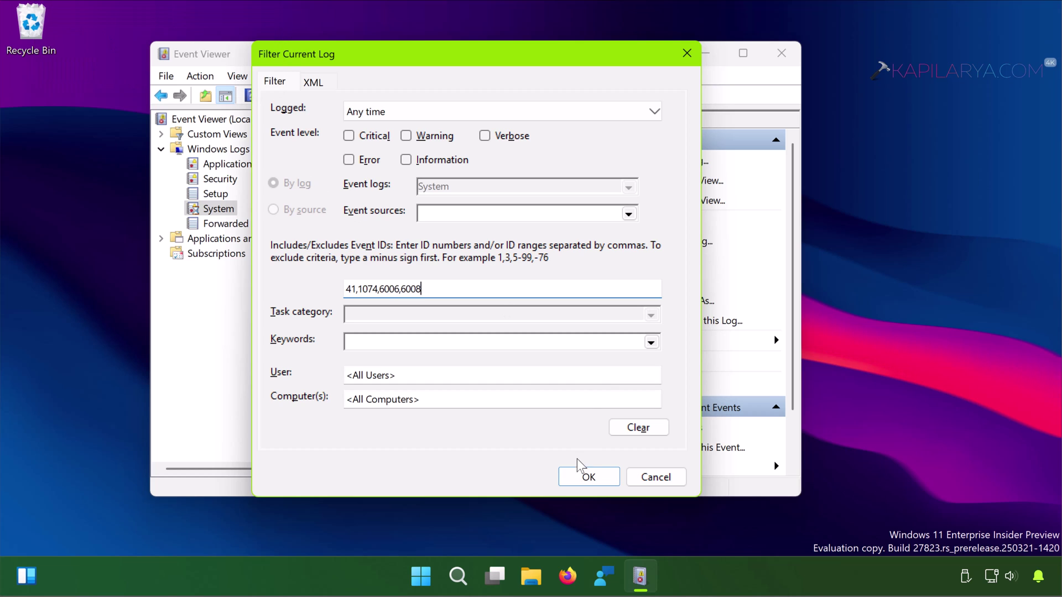
pyautogui.click(581, 479)
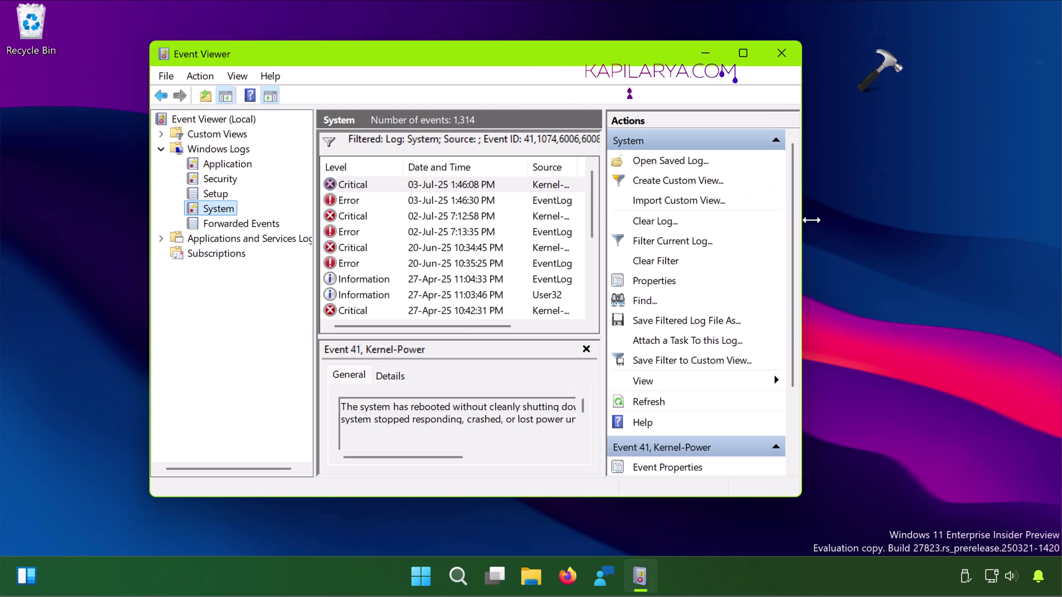
# - Highlight event 41's sentence about rebooting without a clean shutdown, then close Event Viewer
pyautogui.moveTo(812, 221); pyautogui.dragTo(584, 205)
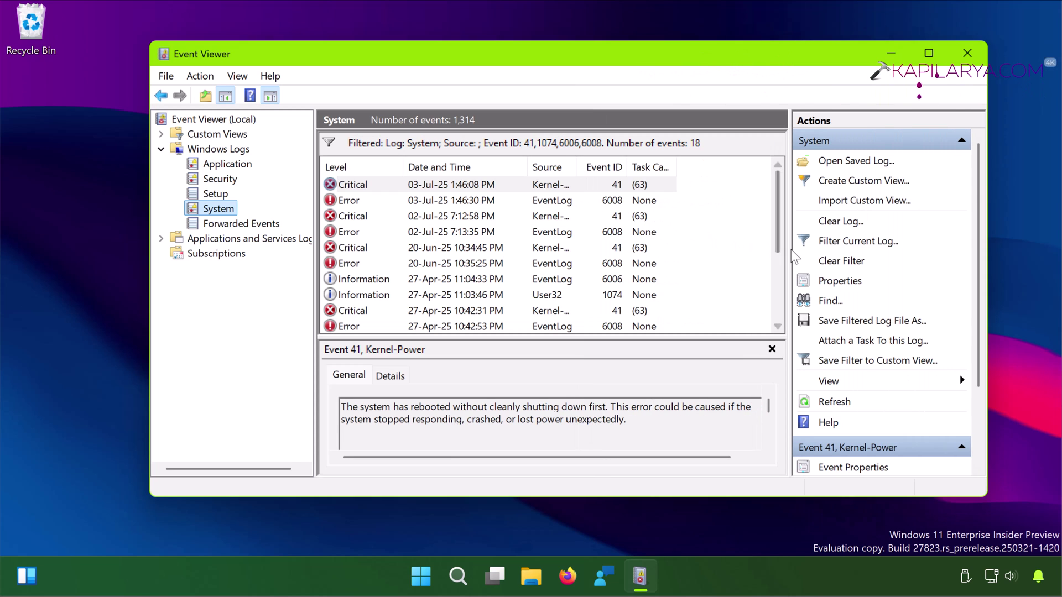
pyautogui.scroll(-3, 705, 285)
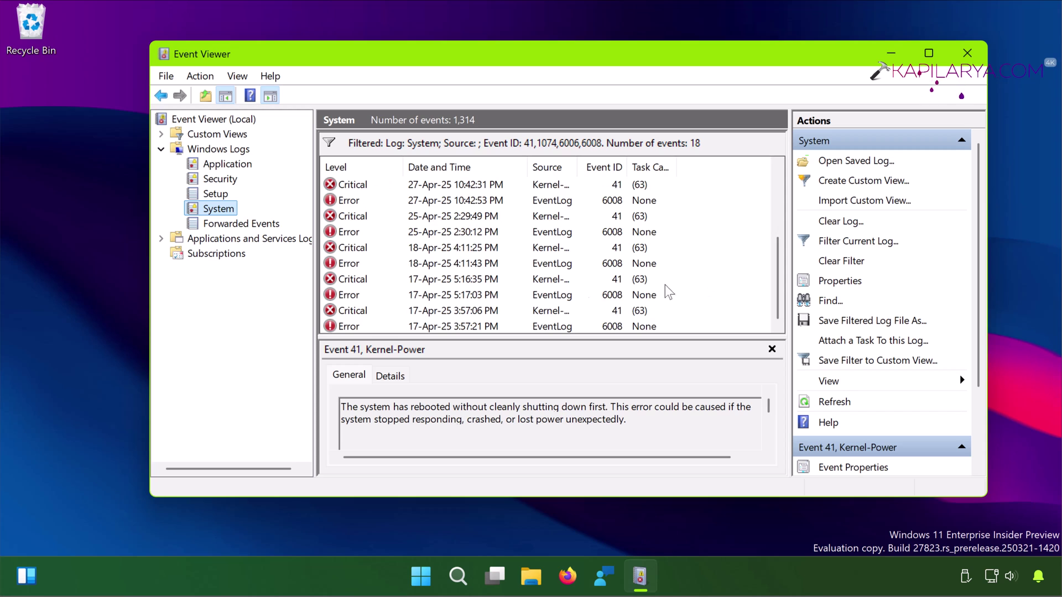
pyautogui.click(342, 409)
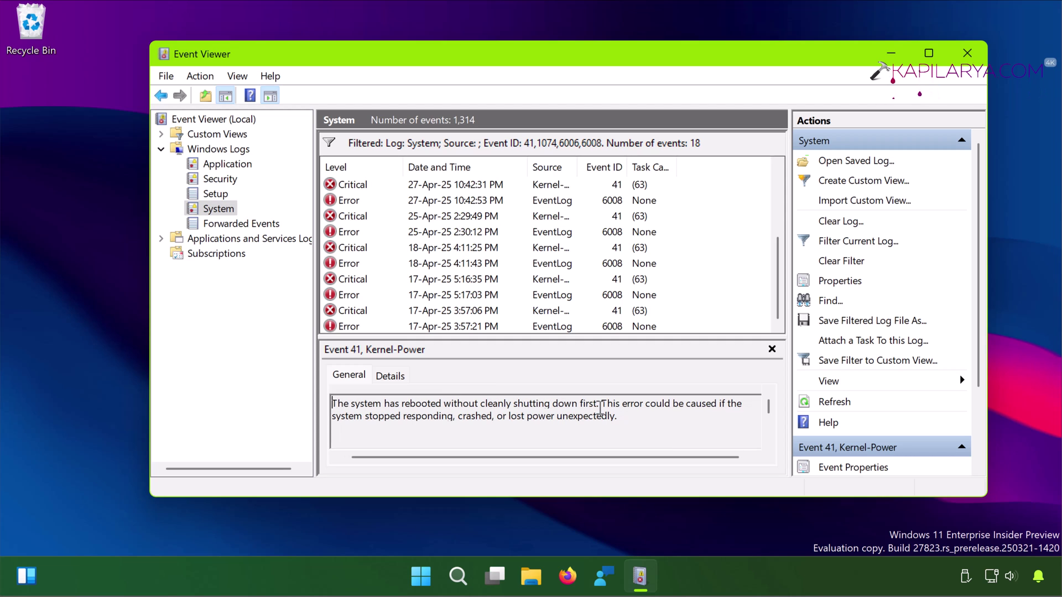
pyautogui.moveTo(599, 408); pyautogui.dragTo(331, 408)
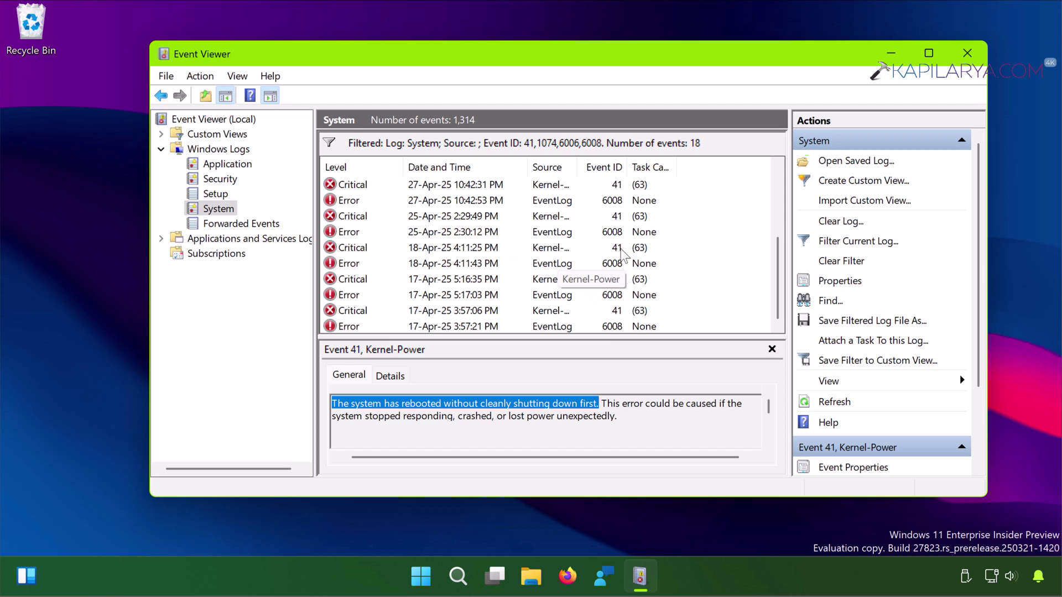
pyautogui.click(967, 58)
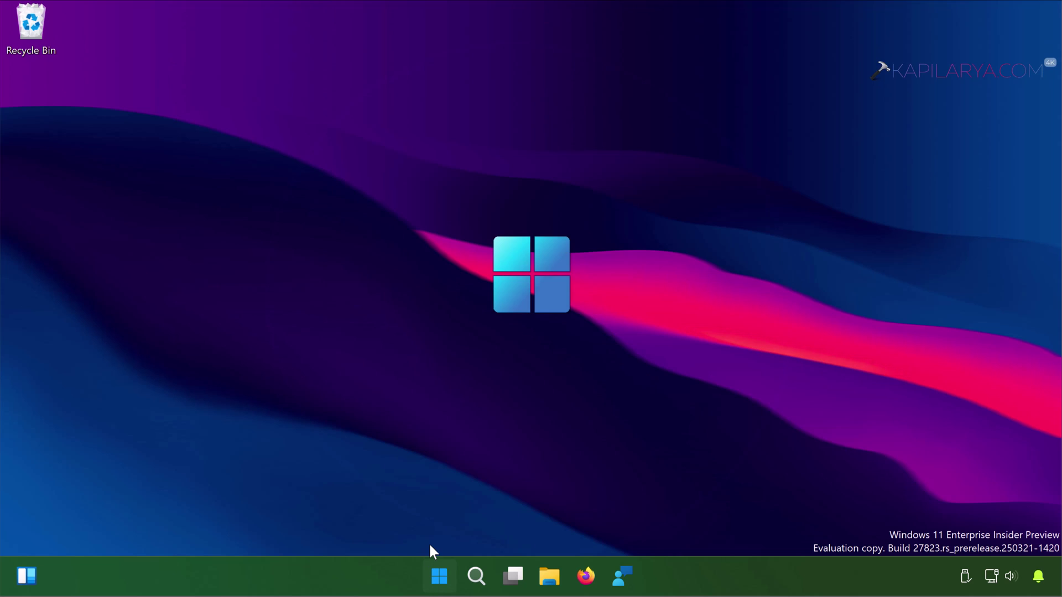
# - Run powercfg.cpl from the Win+X Run box to open Power Options
pyautogui.press('super+x')
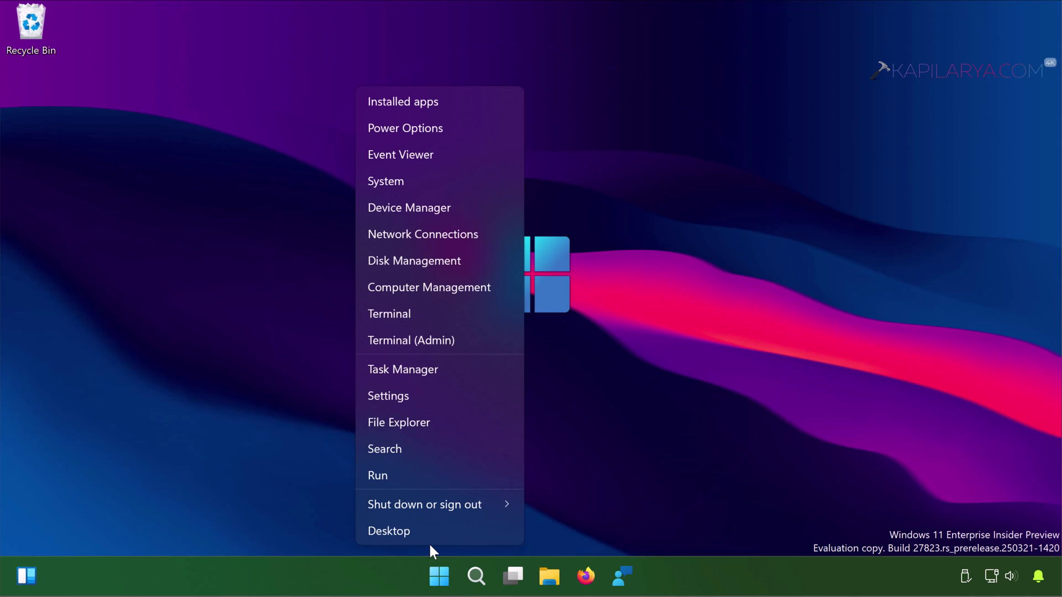
pyautogui.click(410, 480)
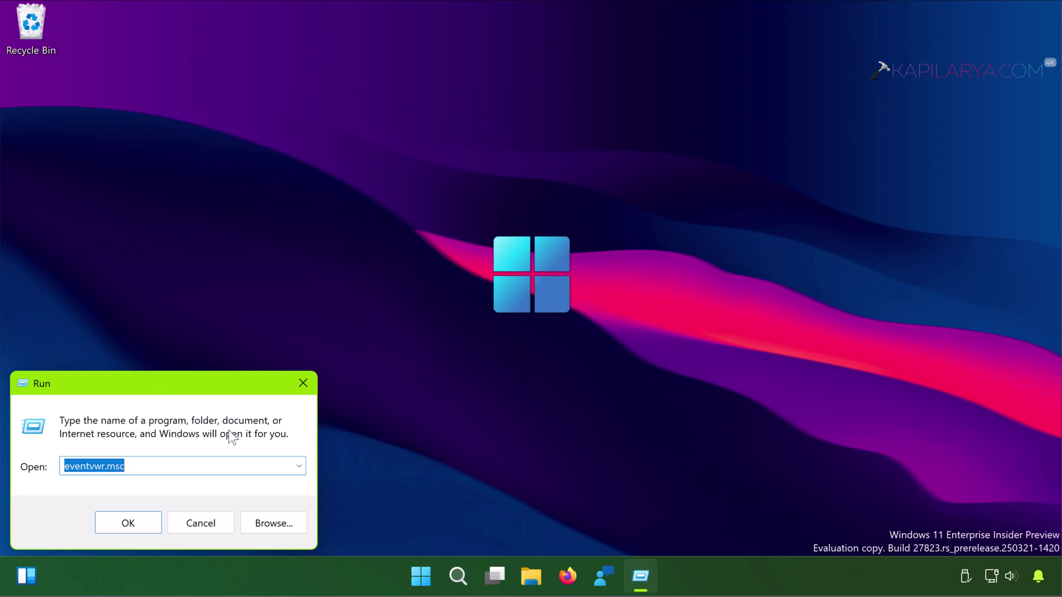
pyautogui.write('powercfg.cpl')
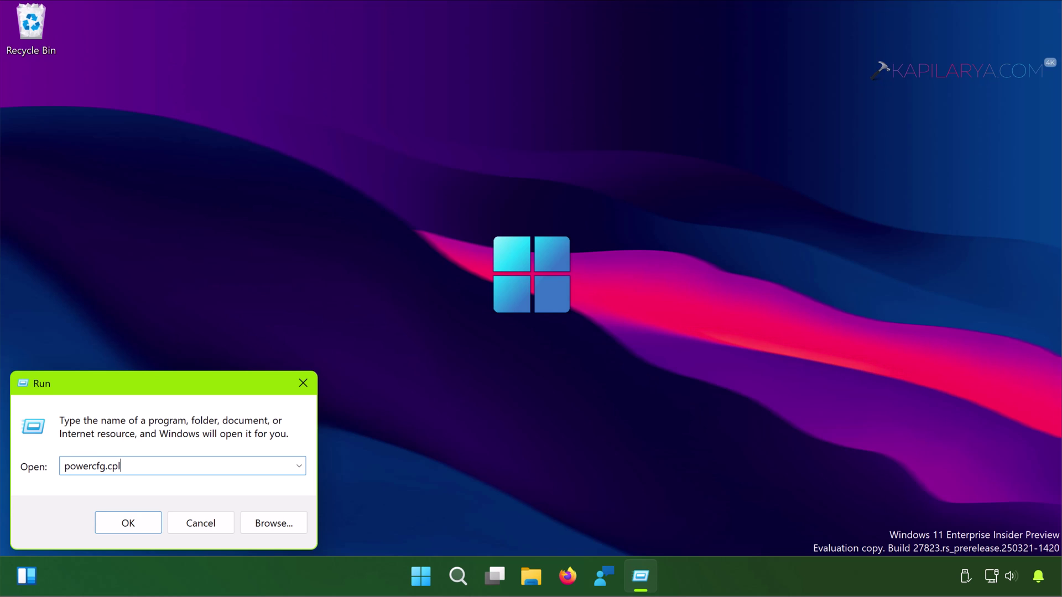
pyautogui.press('Return')
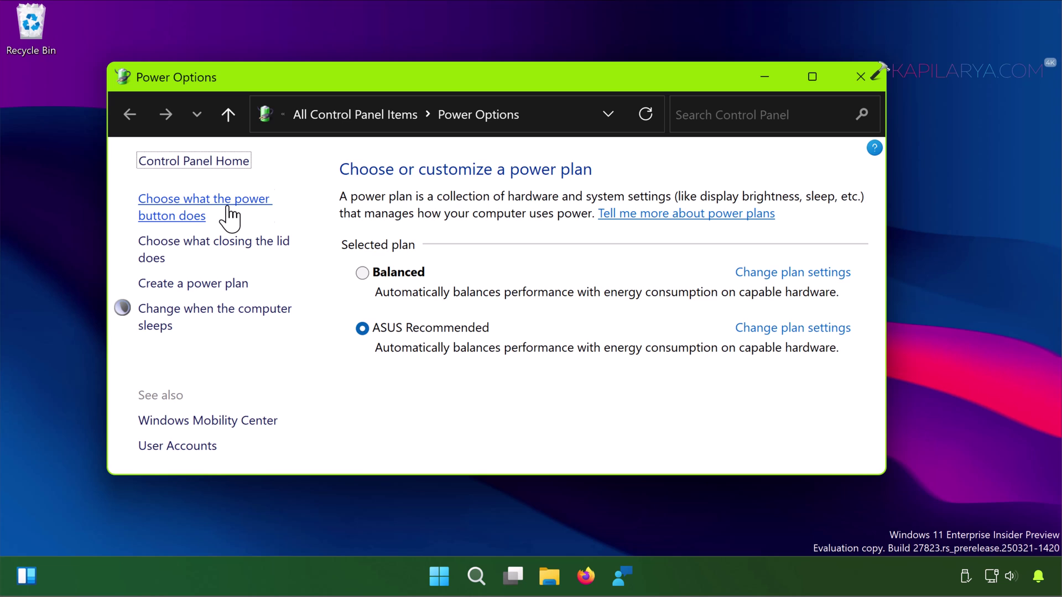
# - Under the power button settings, unlock the admin-only options, uncheck Turn on fast startup, and save
pyautogui.click(230, 206)
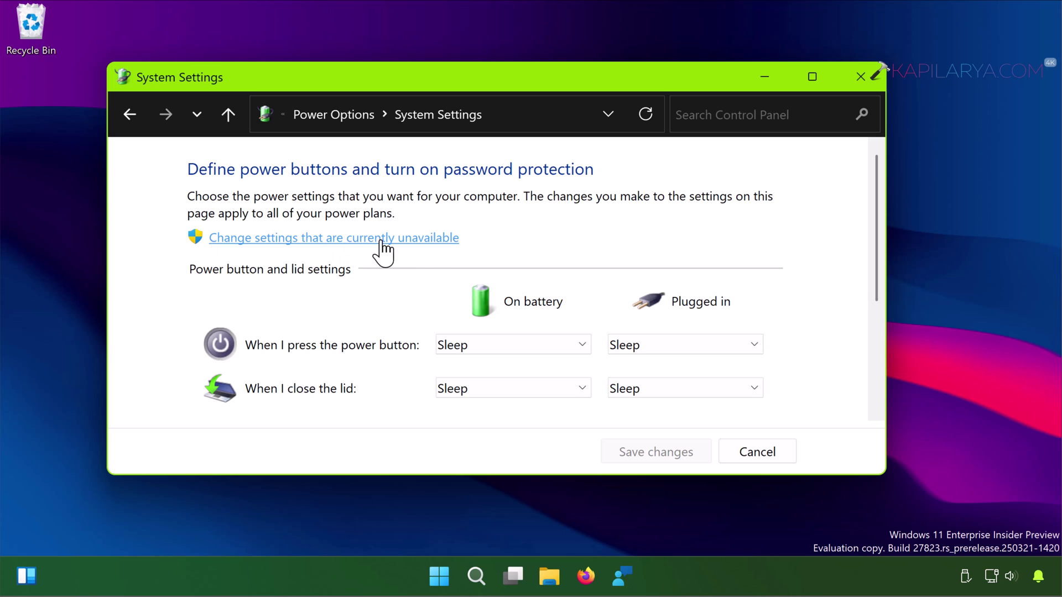
pyautogui.click(430, 239)
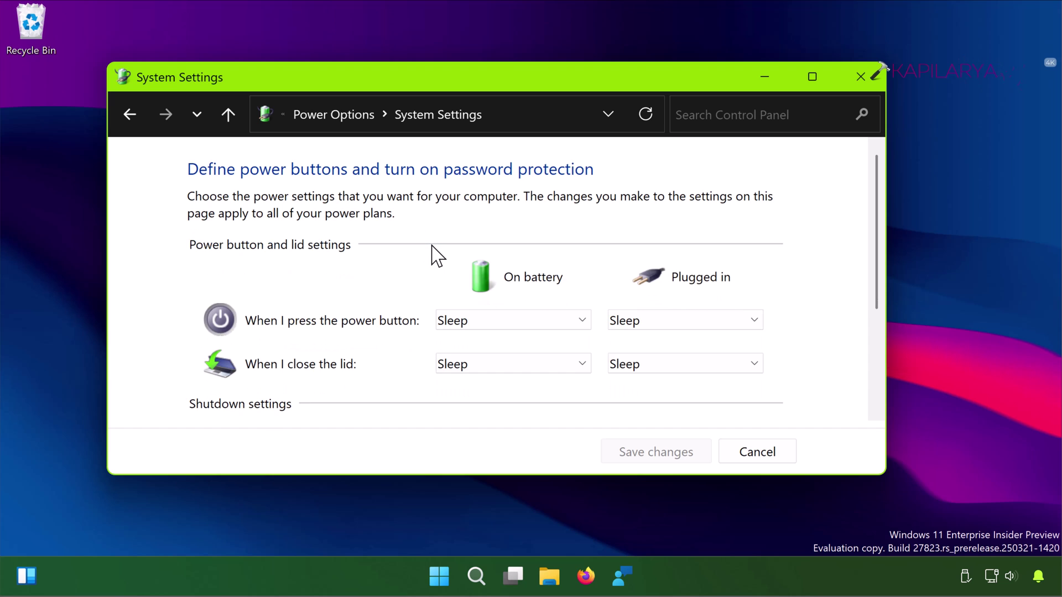
pyautogui.scroll(-3, 437, 256)
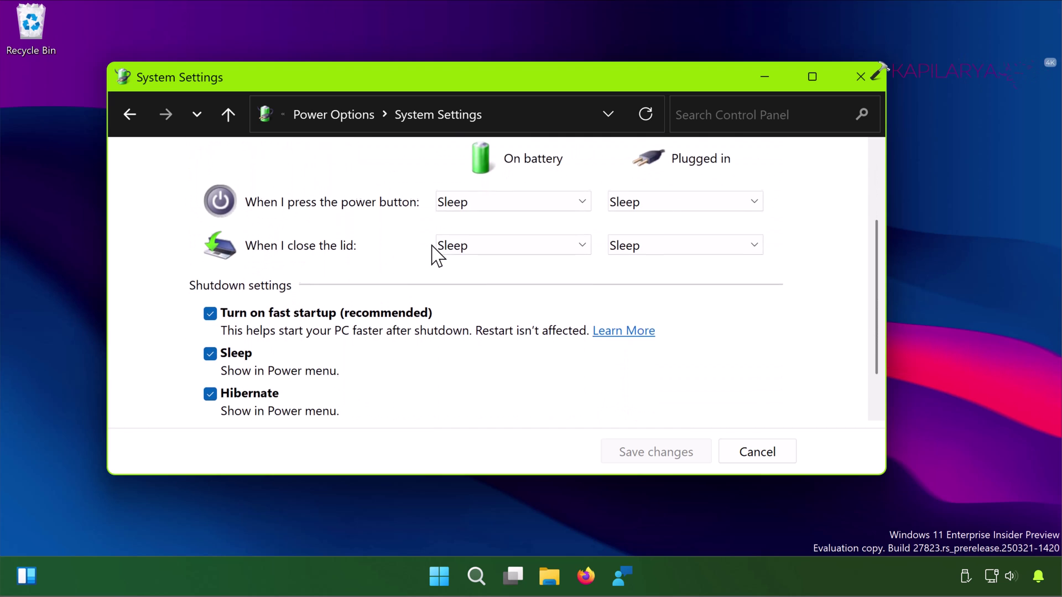
pyautogui.scroll(-1, 437, 256)
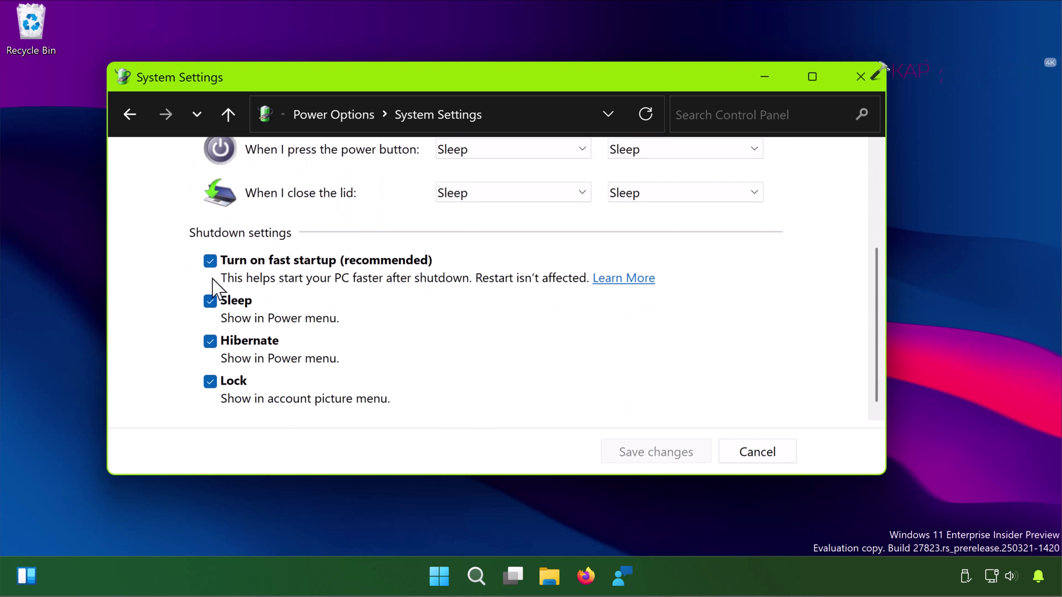
pyautogui.scroll(-1, 332, 274)
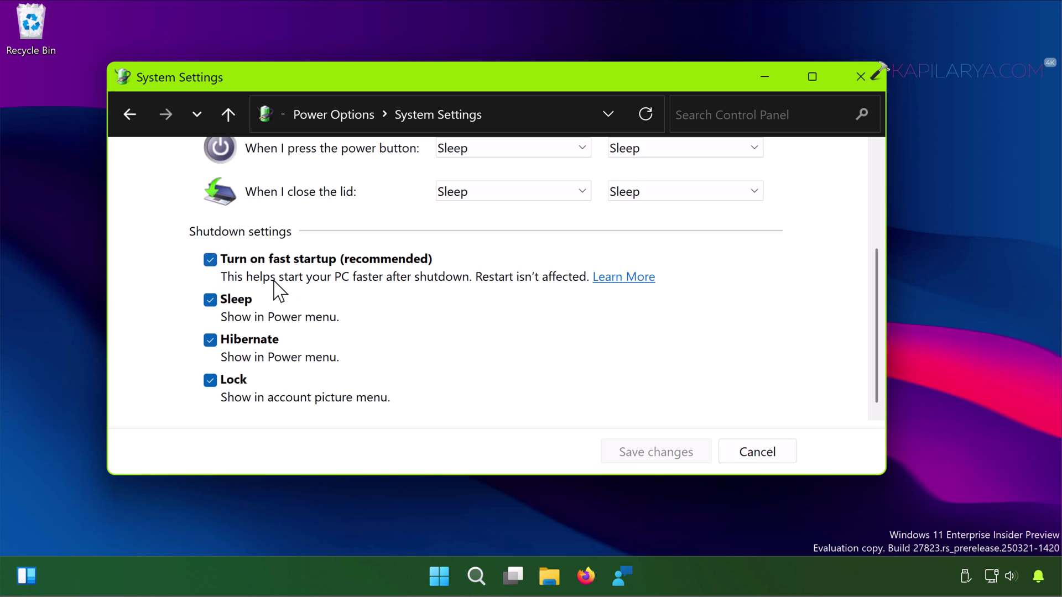
pyautogui.click(211, 260)
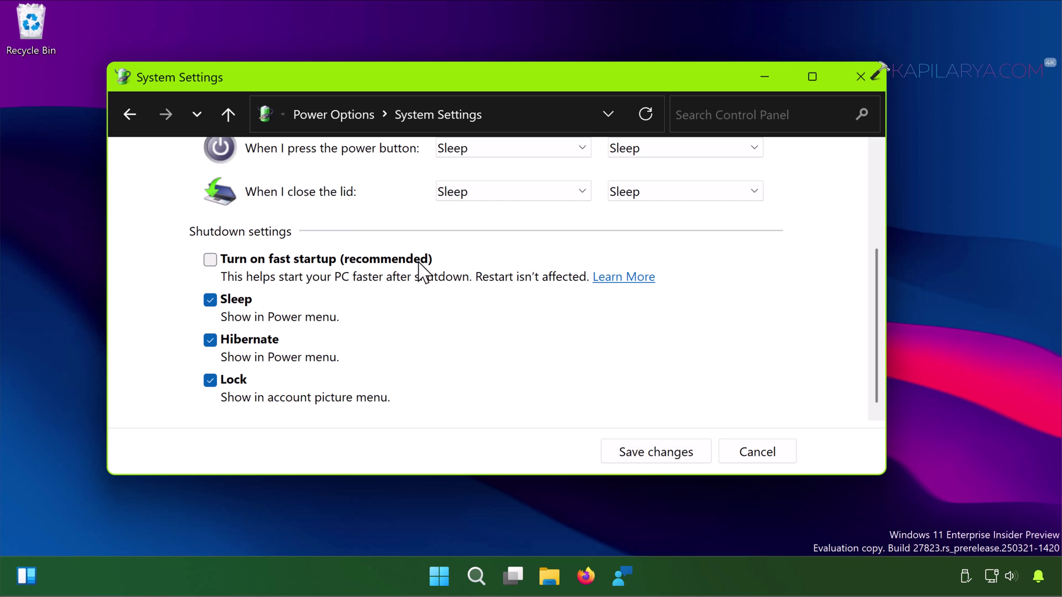
pyautogui.click(620, 454)
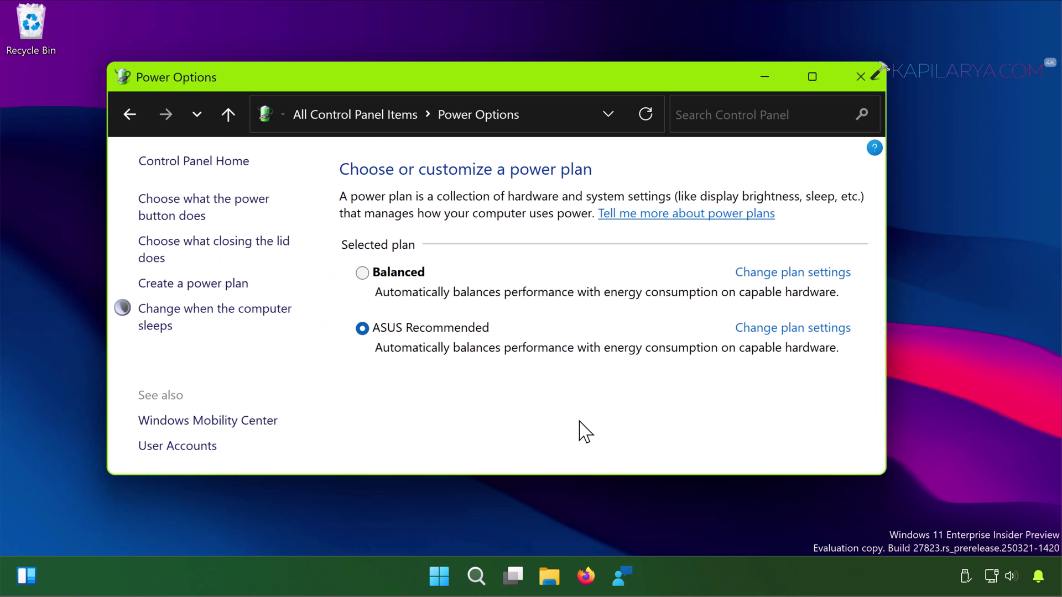